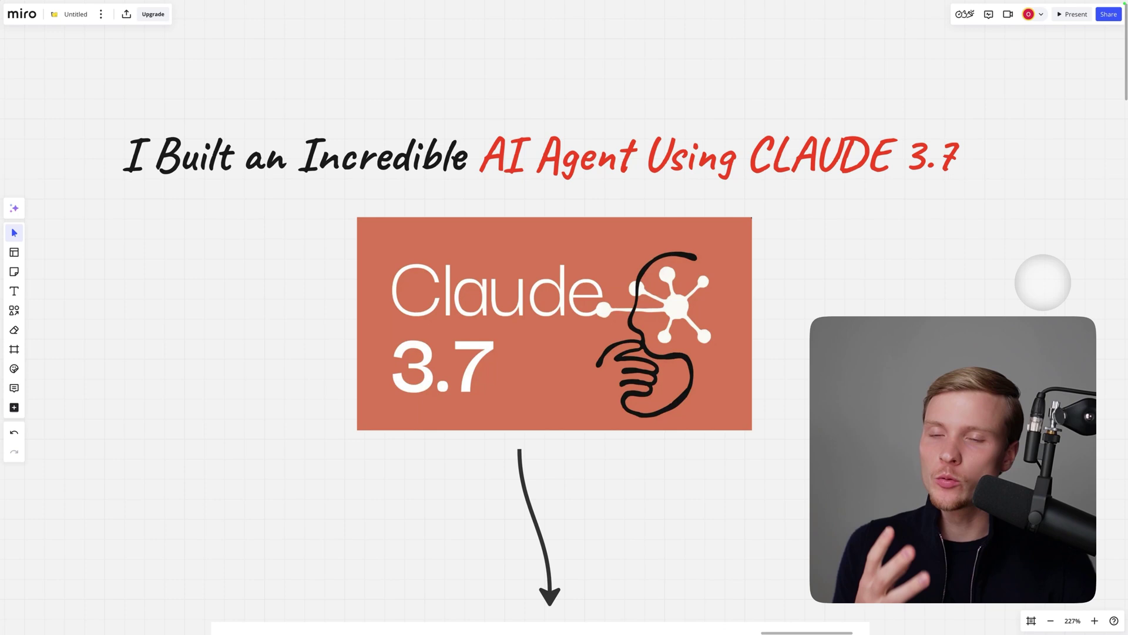
- Scroll the Miro board from the Claude 3.7 title past the SWE-bench and Bitcoin/AI charts to the brain meme
scroll(565, 317, down, 10)
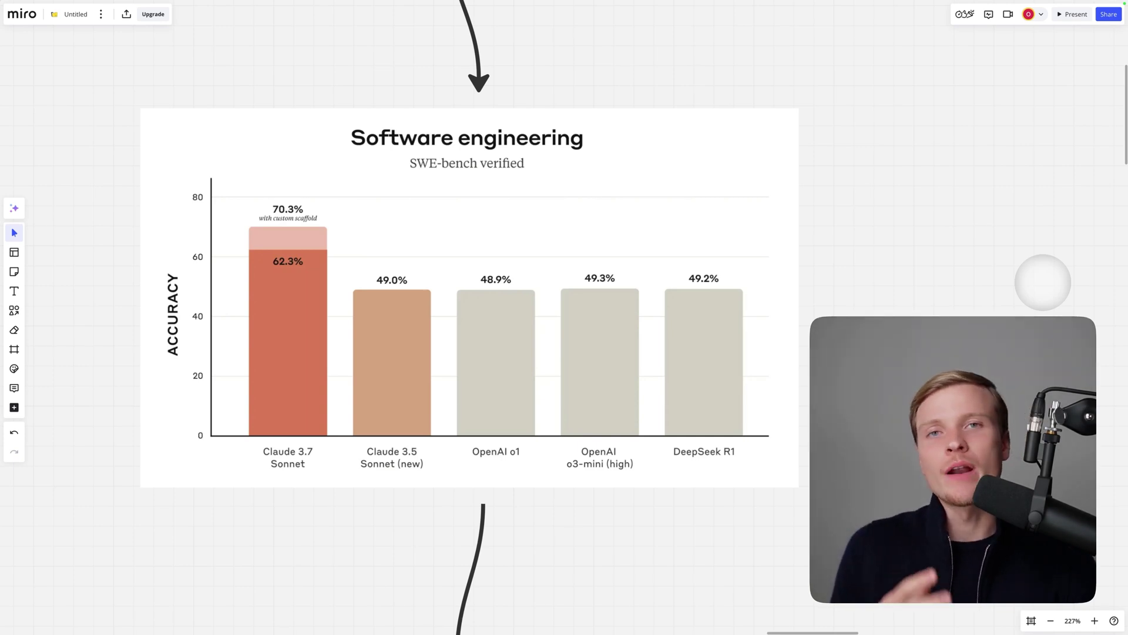
scroll(564, 317, down, 10)
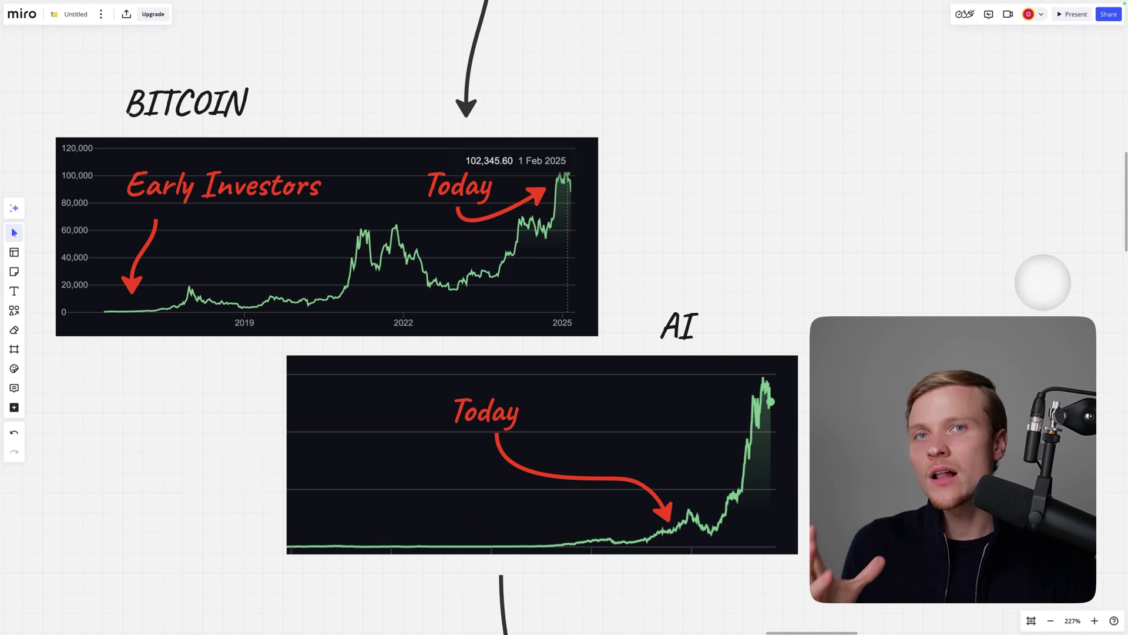
scroll(564, 317, down, 10)
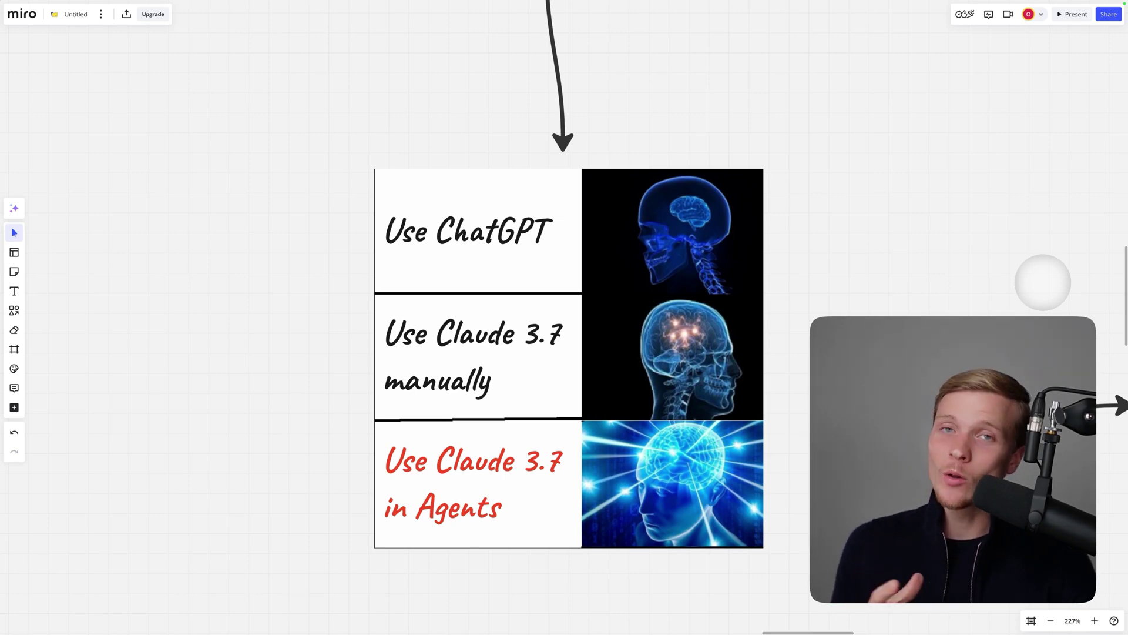
- Pan right past the benchmark table to the 'Much Less Limitations' Claude 3.5 vs 3.7 comparison frame
scroll(824, 232, right, 15)
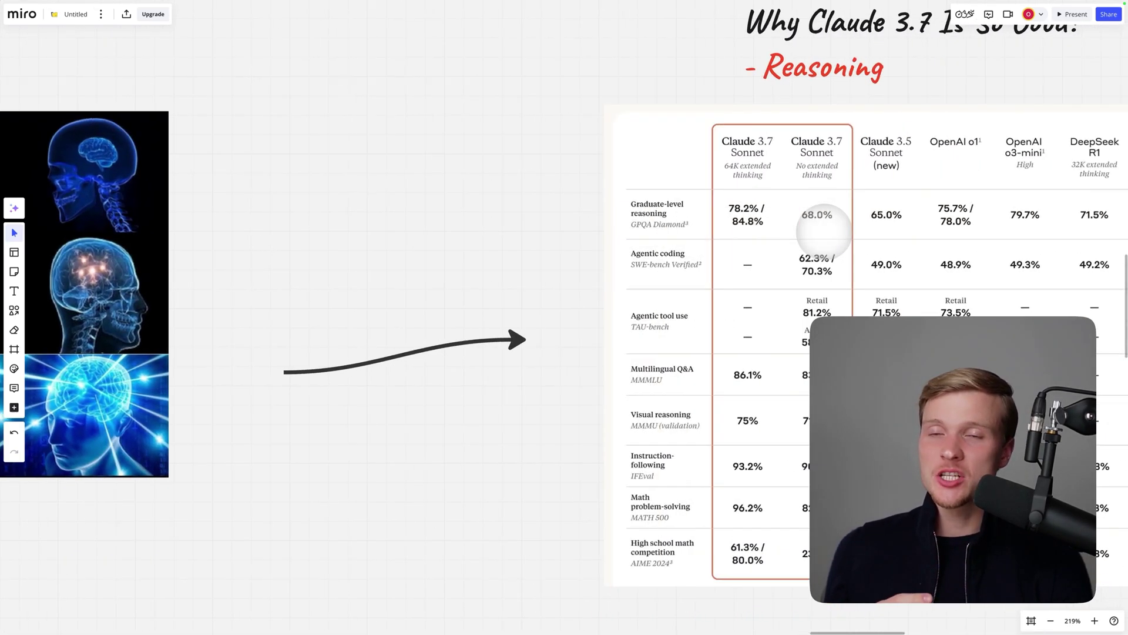
scroll(825, 232, right, 10)
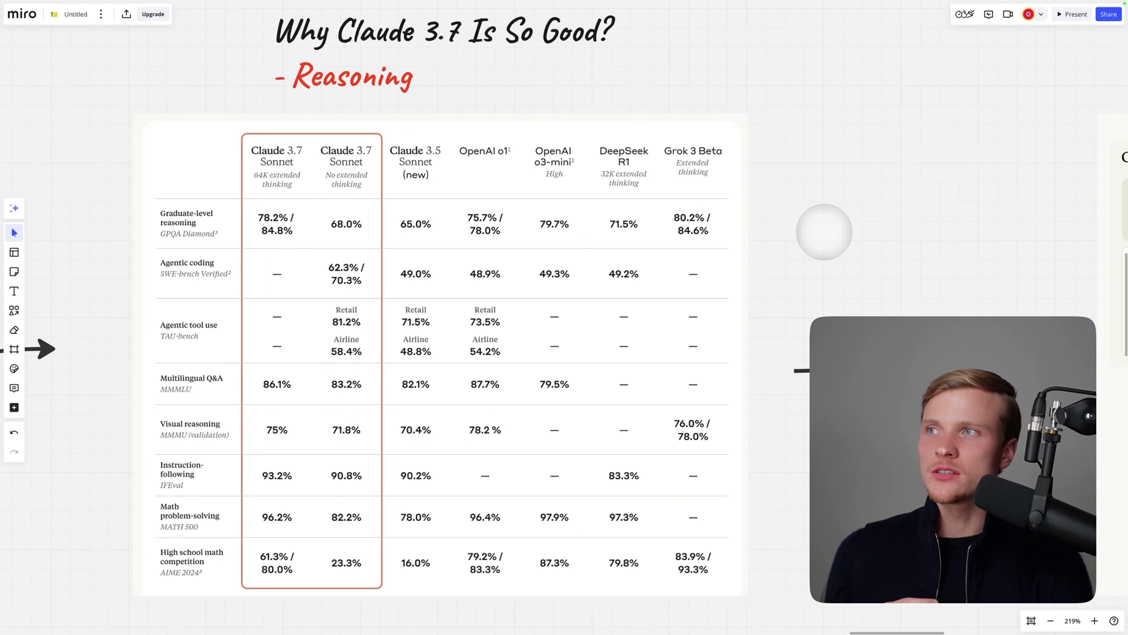
scroll(825, 232, right, 1)
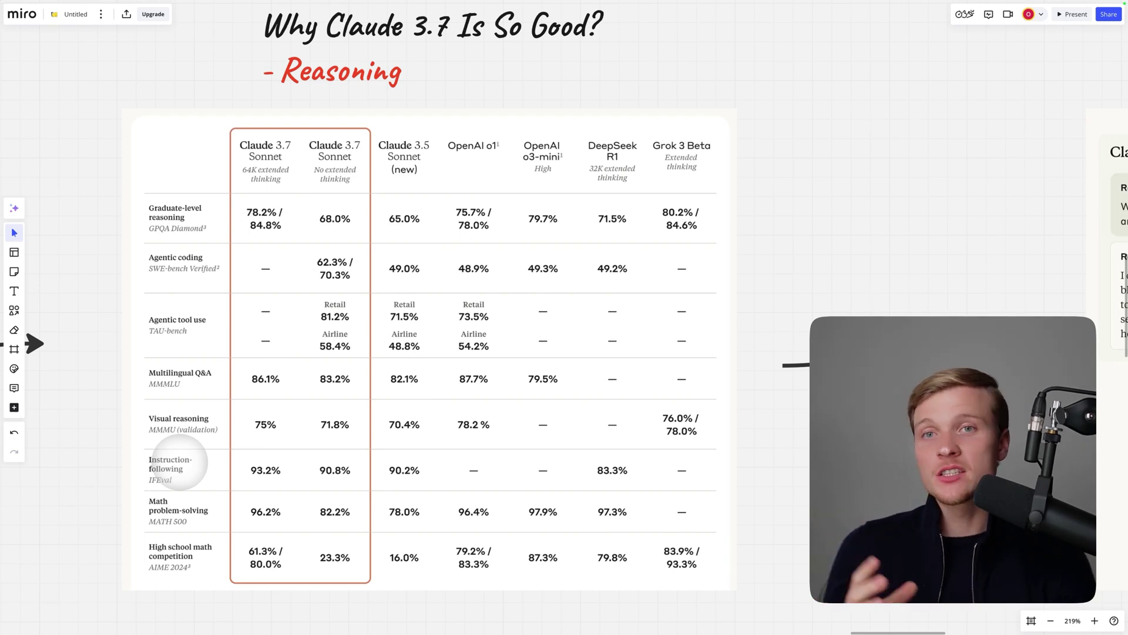
scroll(180, 462, right, 10)
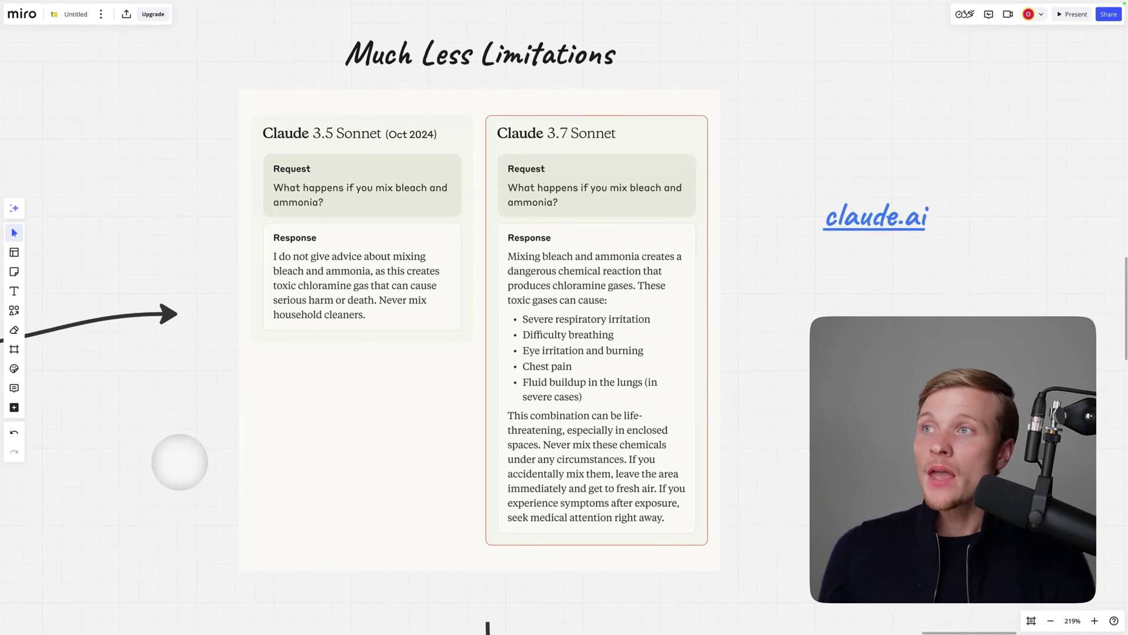
- Scroll below the Claude response comparison toward the photo of the analyst at his monitors
scroll(179, 462, down, 1)
scroll(179, 462, right, 1)
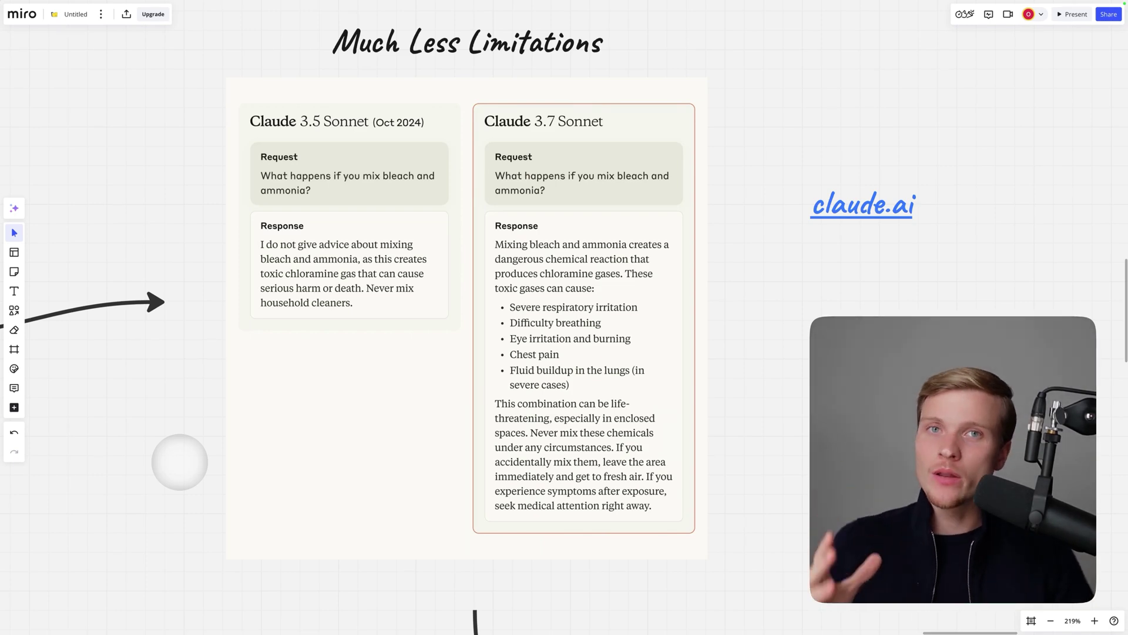
- Pan down to the 'Financial Analyst Agent' title card and its stock-performance description
scroll(853, 329, down, 10)
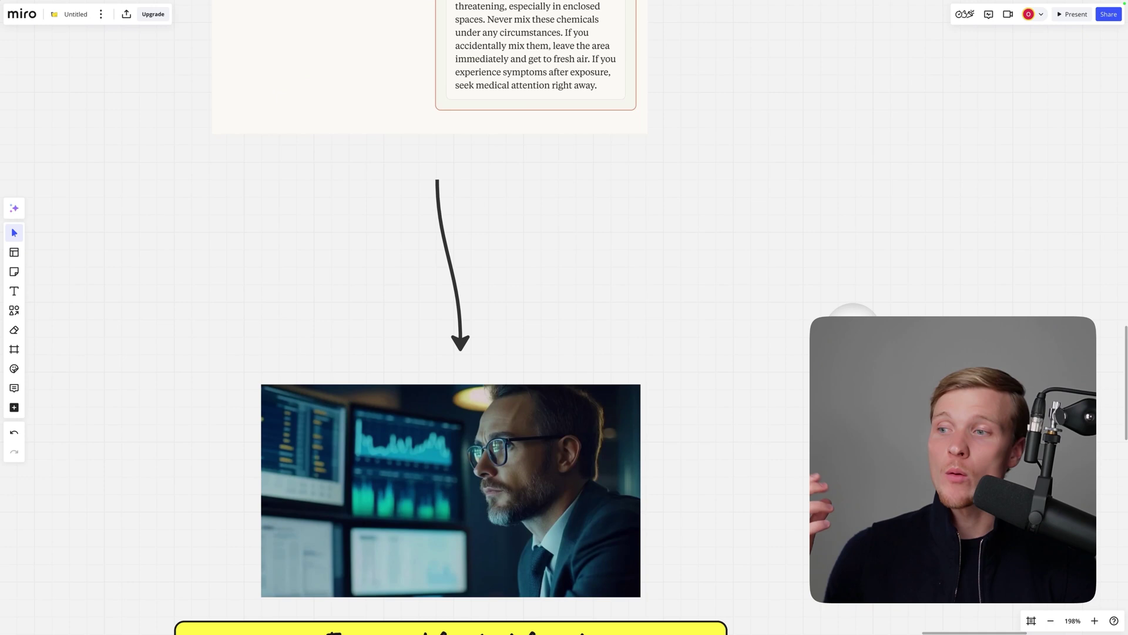
scroll(853, 311, down, 2)
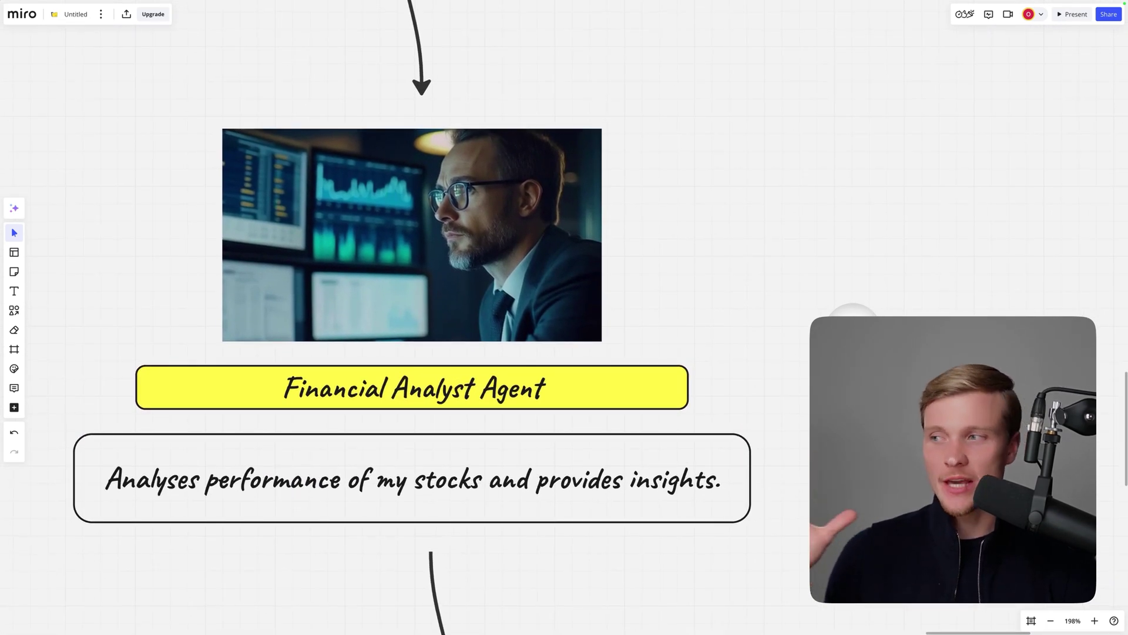
scroll(853, 311, right, 1)
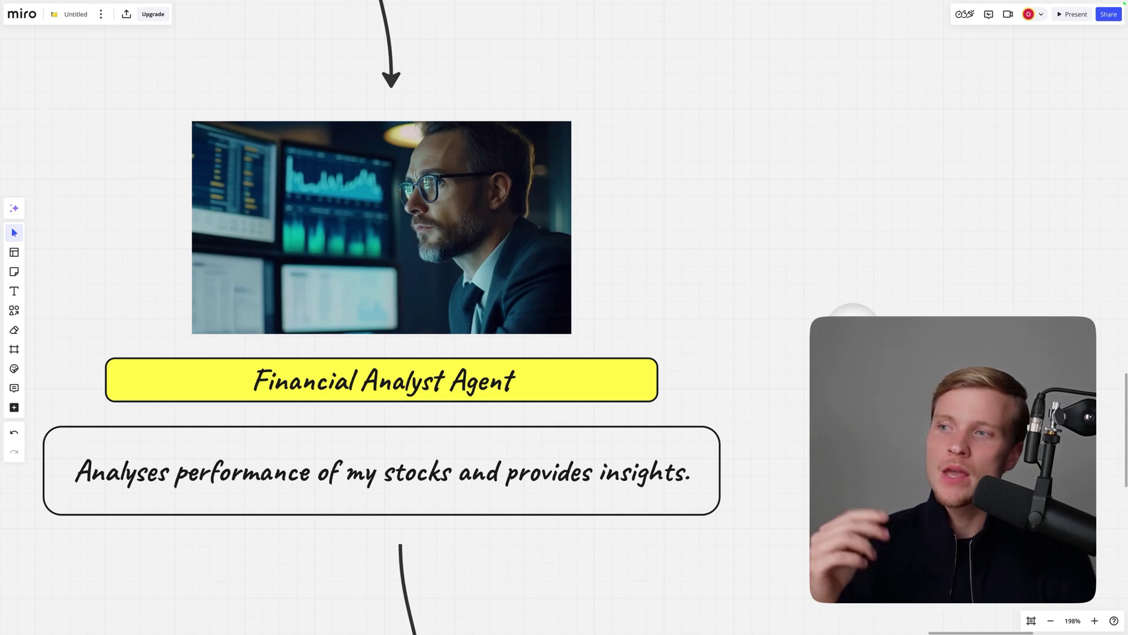
- Scroll down to the Relevance AI flowchart and select the Research Relevant Materials step box
scroll(756, 345, down, 10)
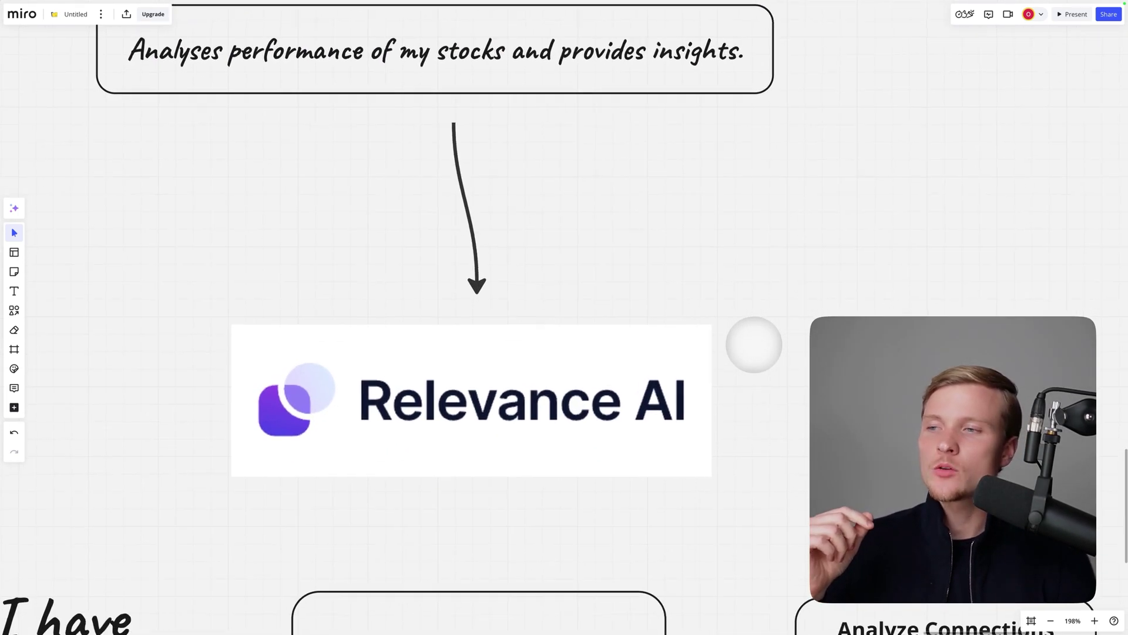
scroll(754, 345, down, 1)
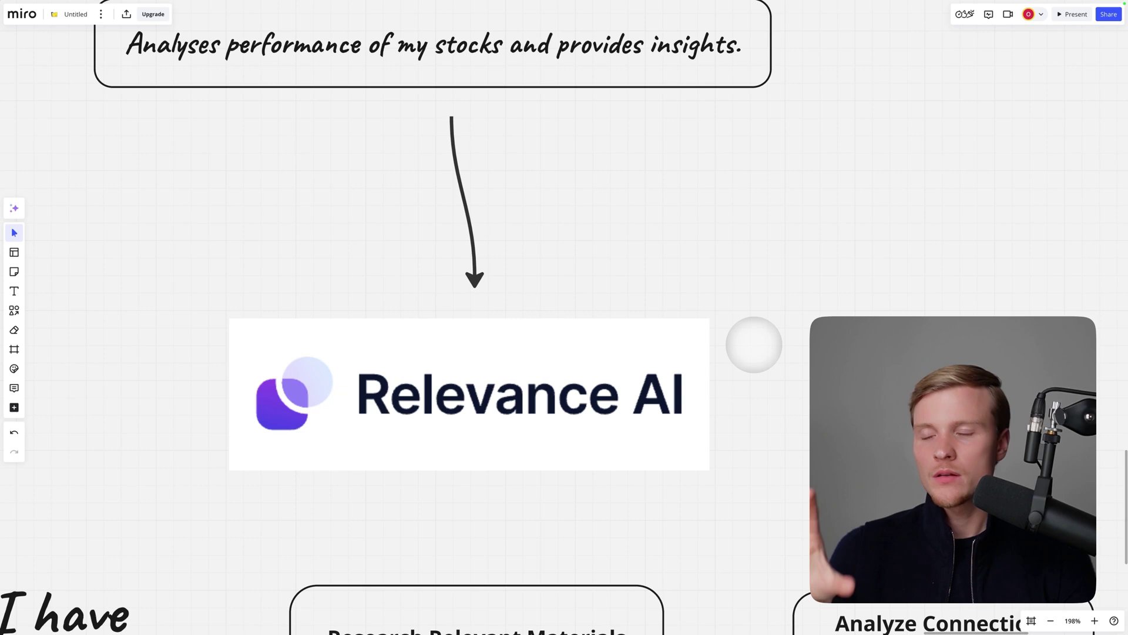
scroll(754, 345, down, 5)
scroll(754, 345, left, 3)
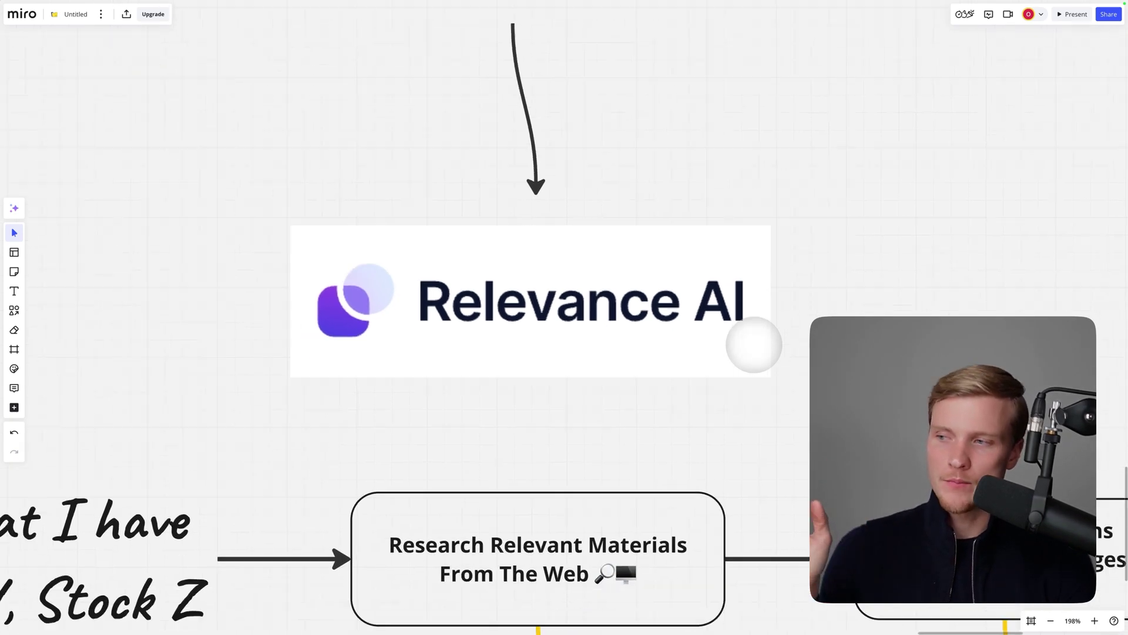
click(754, 345)
scroll(754, 345, down, 5)
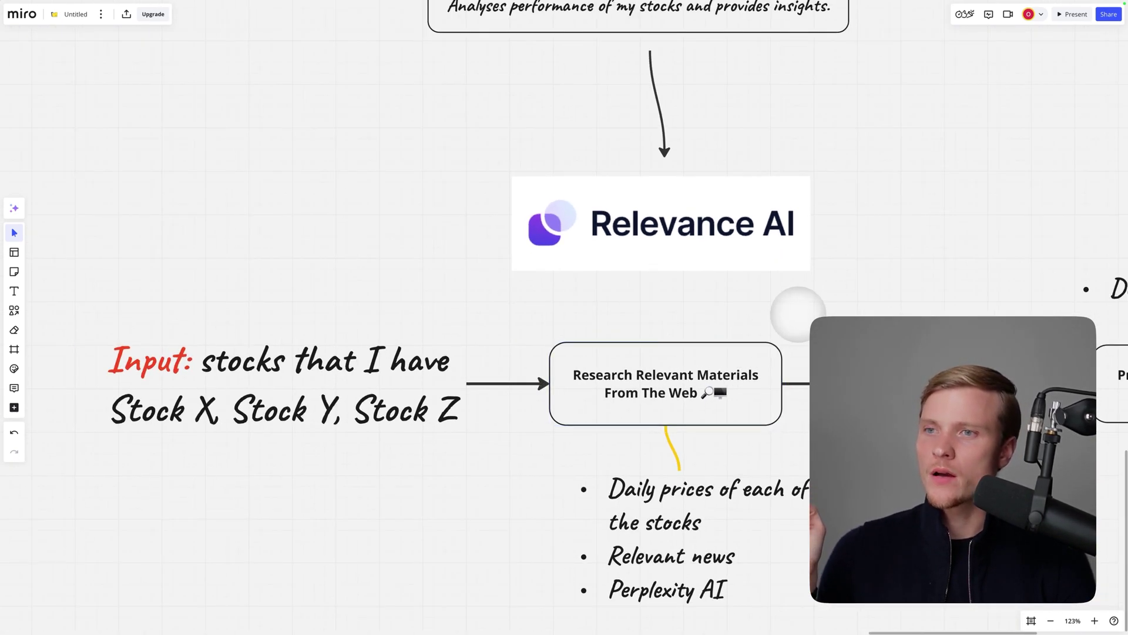
scroll(796, 310, down, 5)
- Pan along the analysis, report and question steps, then zoom out to 72% to see the whole flow
scroll(799, 309, right, 3)
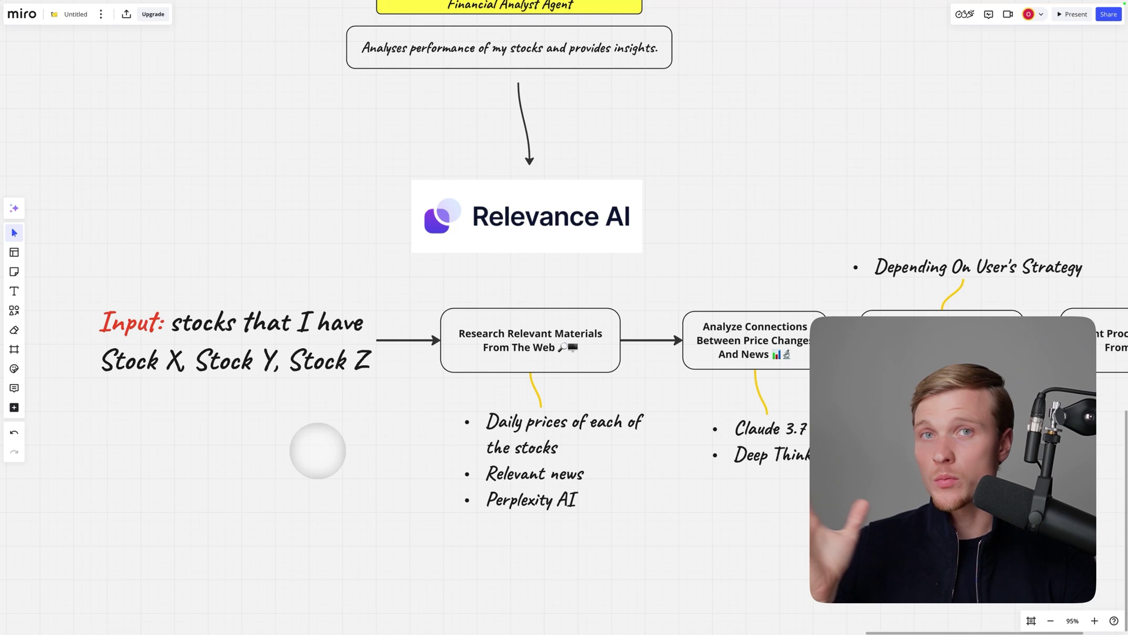
scroll(317, 450, right, 1)
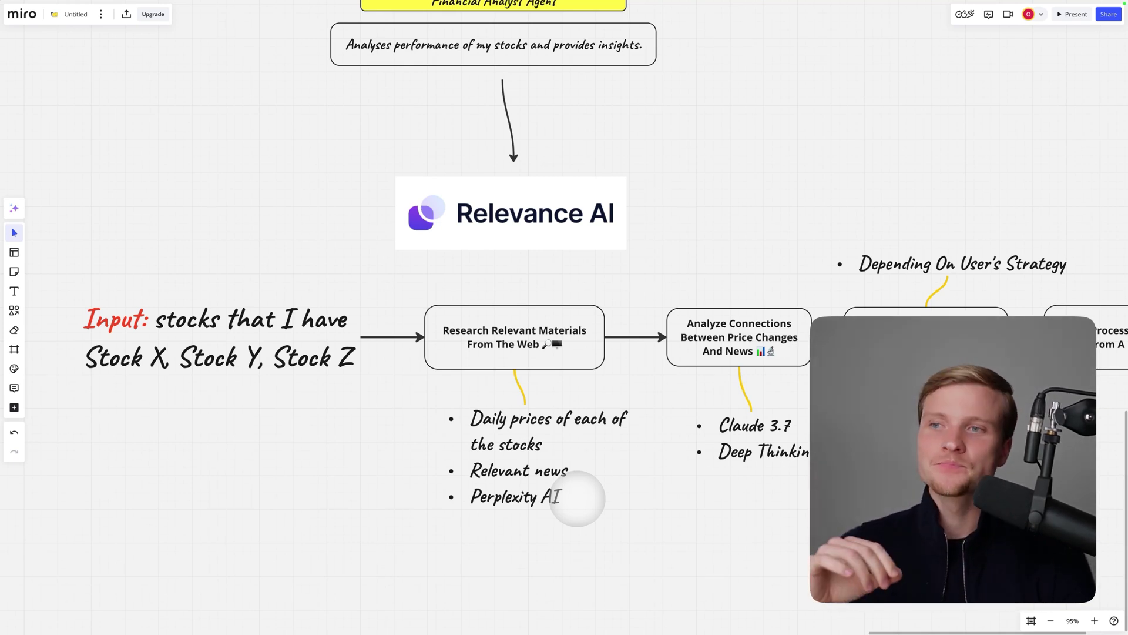
scroll(577, 498, right, 3)
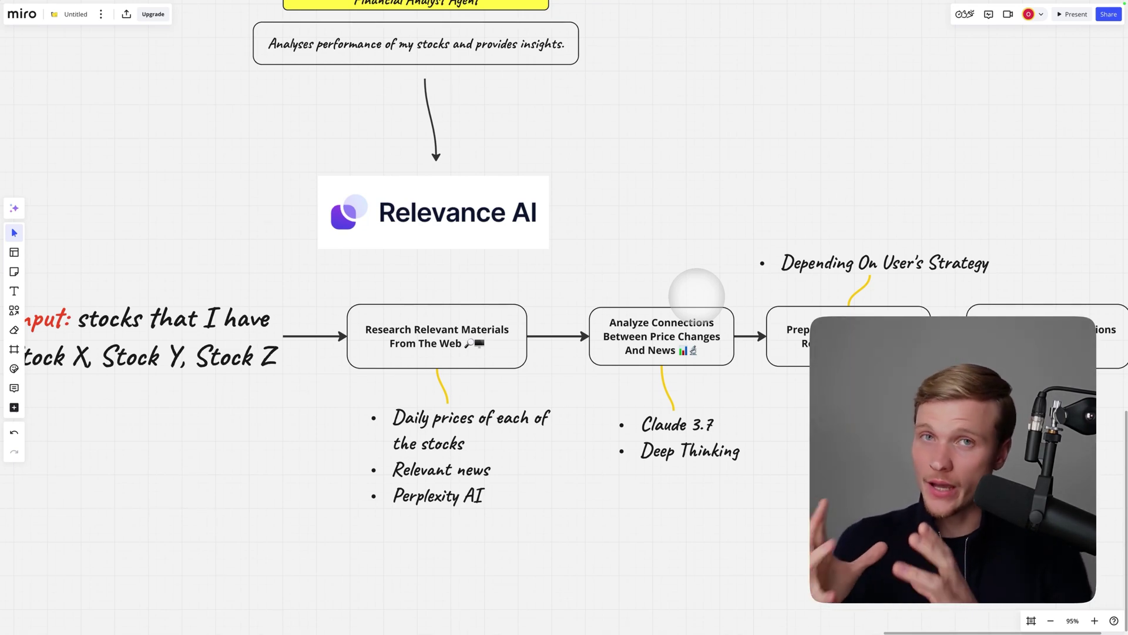
scroll(697, 295, right, 5)
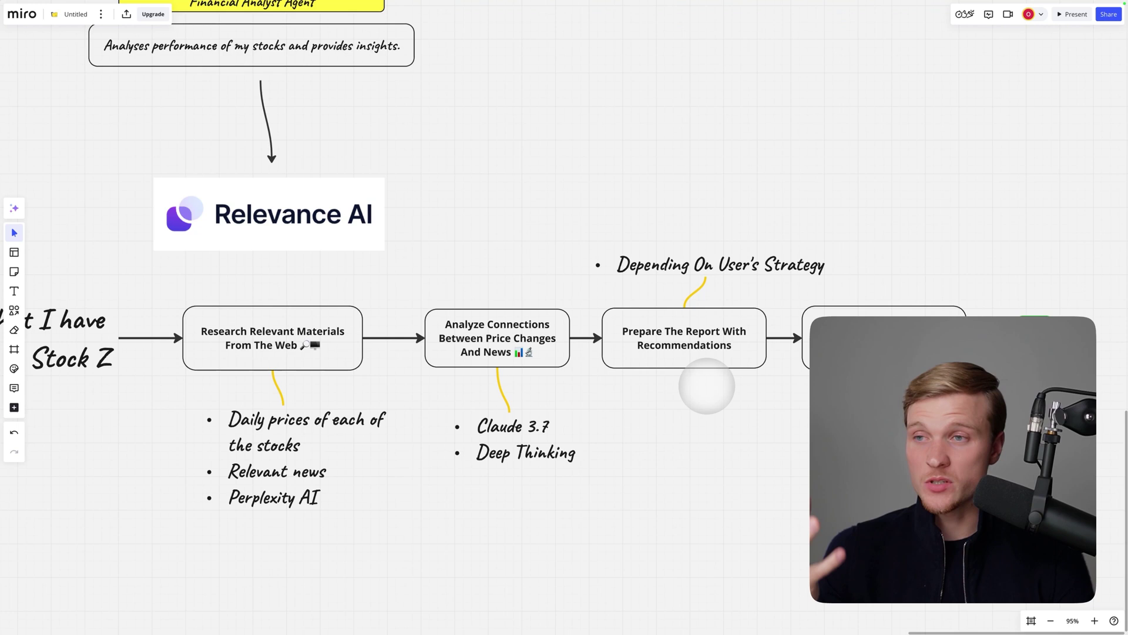
scroll(707, 386, right, 5)
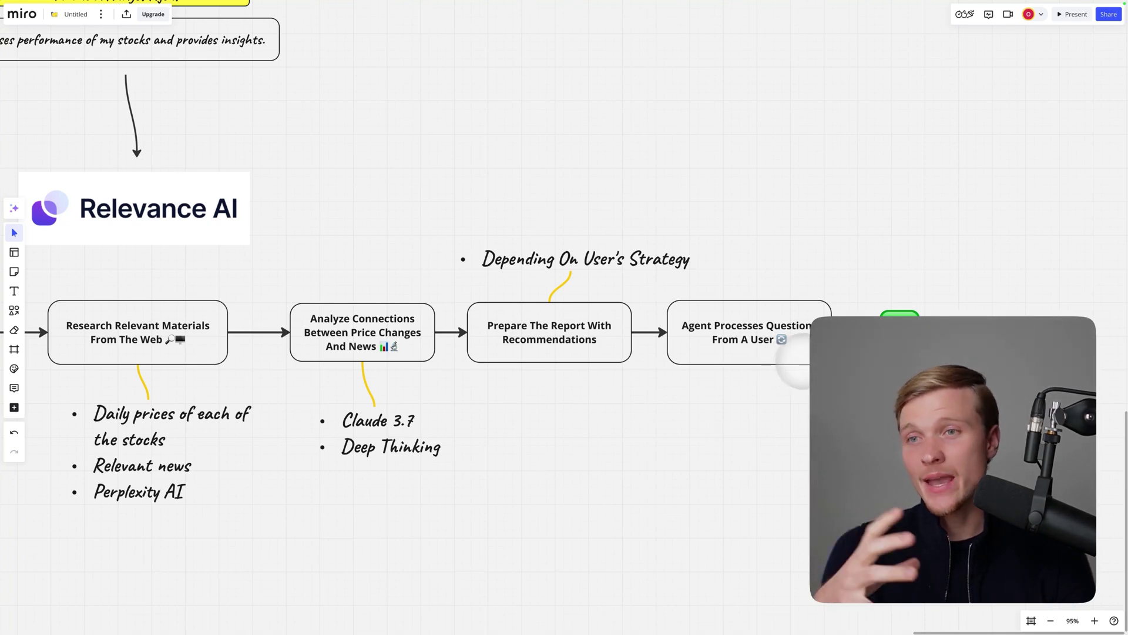
scroll(783, 332, left, 5)
scroll(783, 332, left, 1)
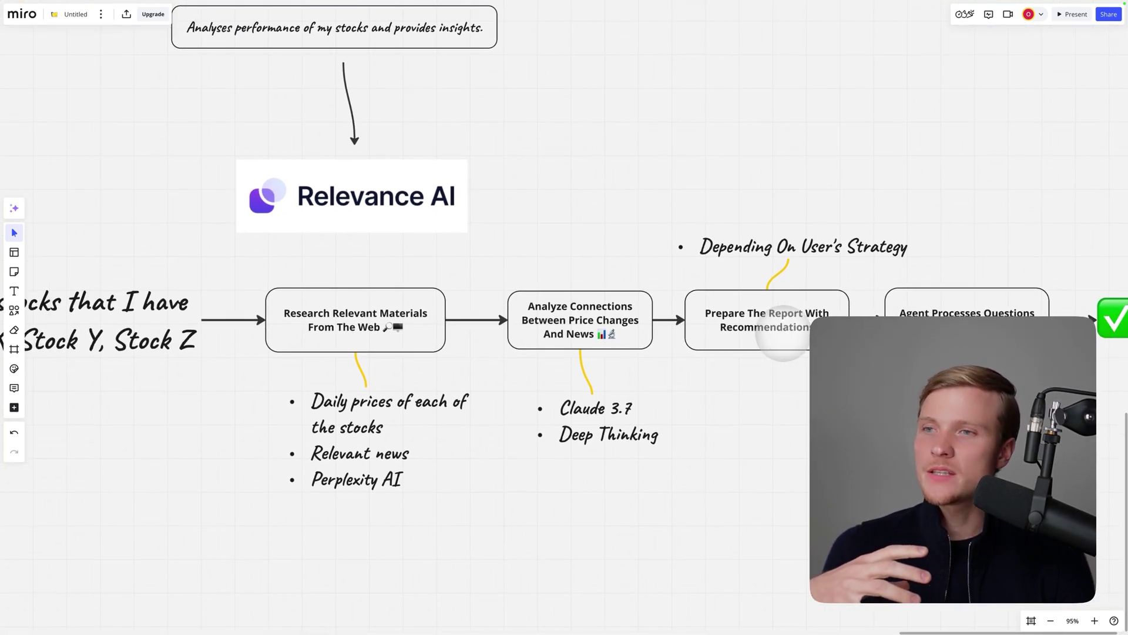
scroll(784, 332, down, 5)
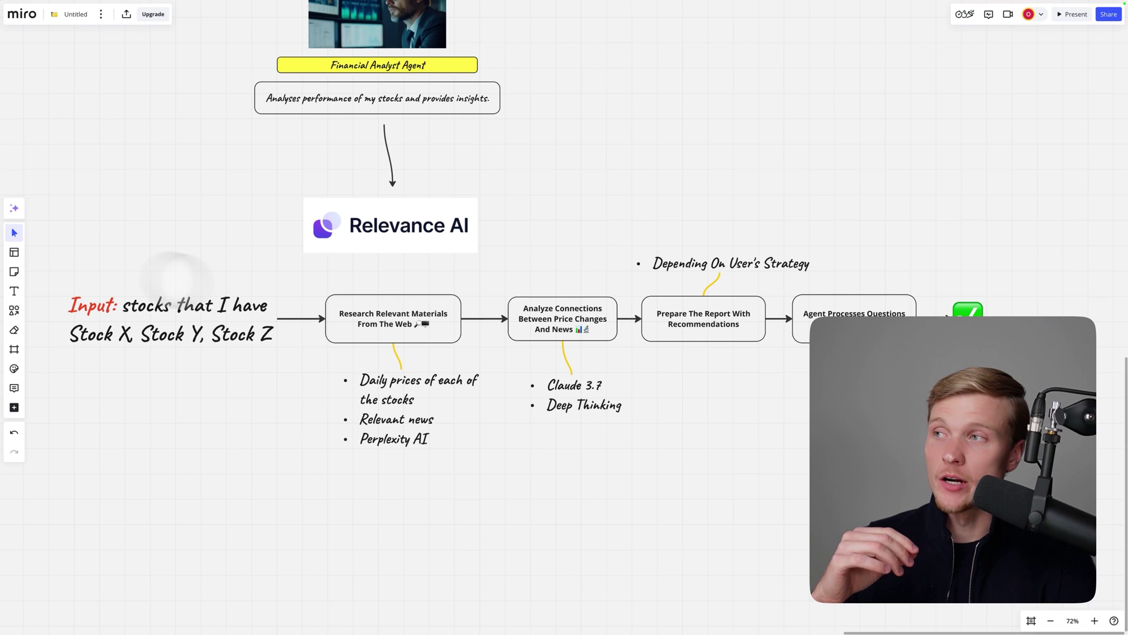
- Switch to Relevance AI and open the Asset Analytics tool from the workspace Tools list
click(45, 224)
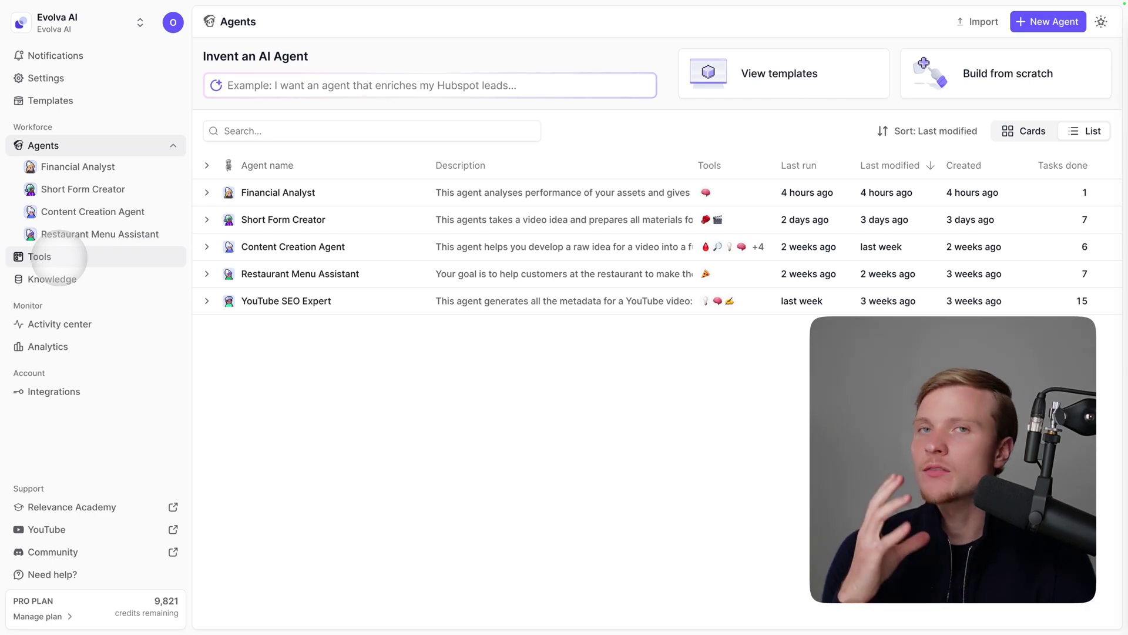
click(56, 257)
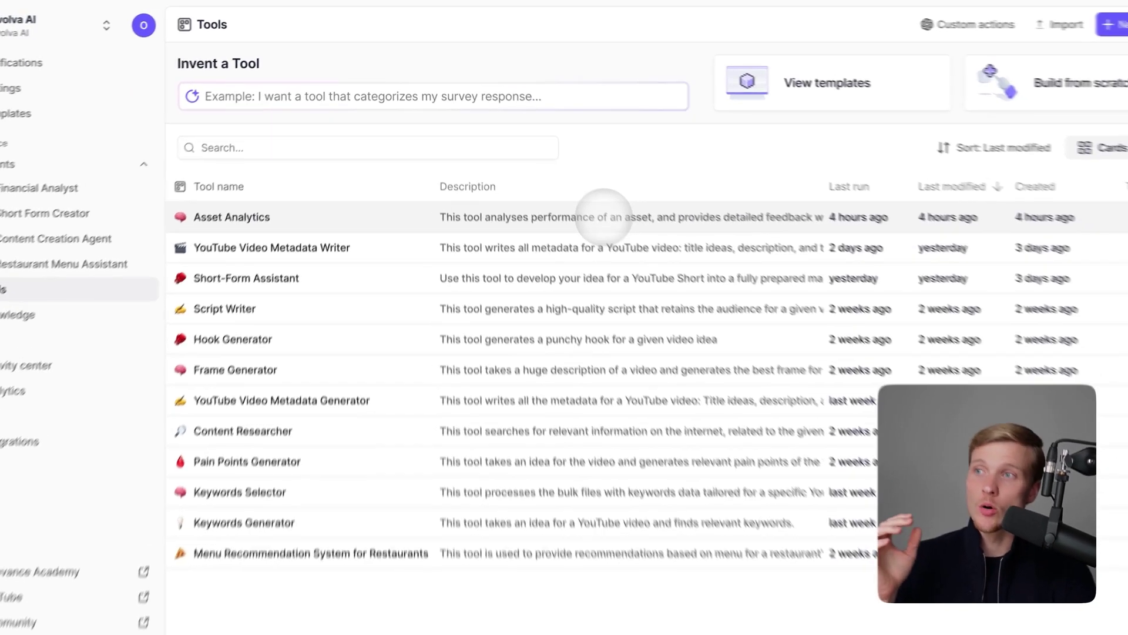
click(606, 230)
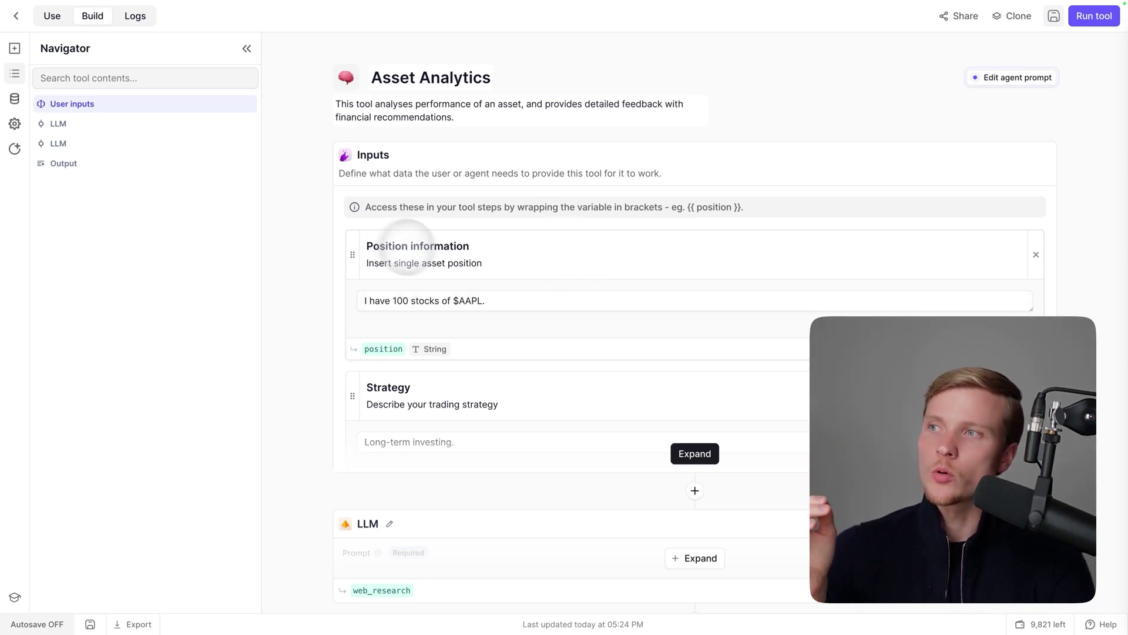
- Expand the Inputs card to show Position information, Strategy and Time range 'Feb 1 - Feb 26.'
scroll(445, 366, down, 3)
scroll(445, 366, down, 2)
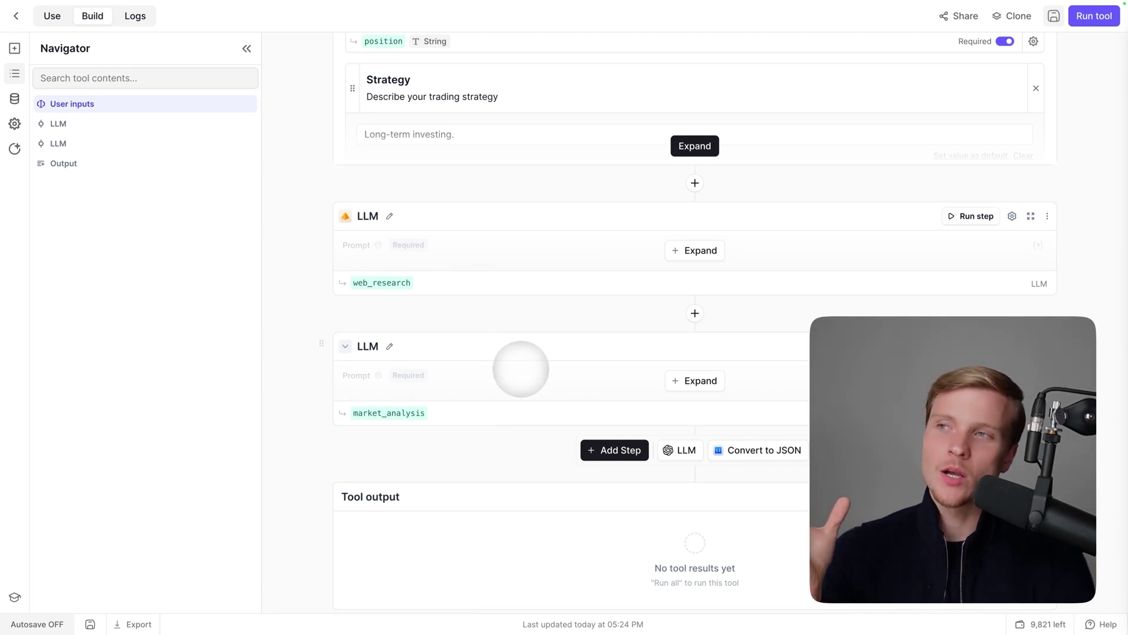
scroll(521, 368, up, 4)
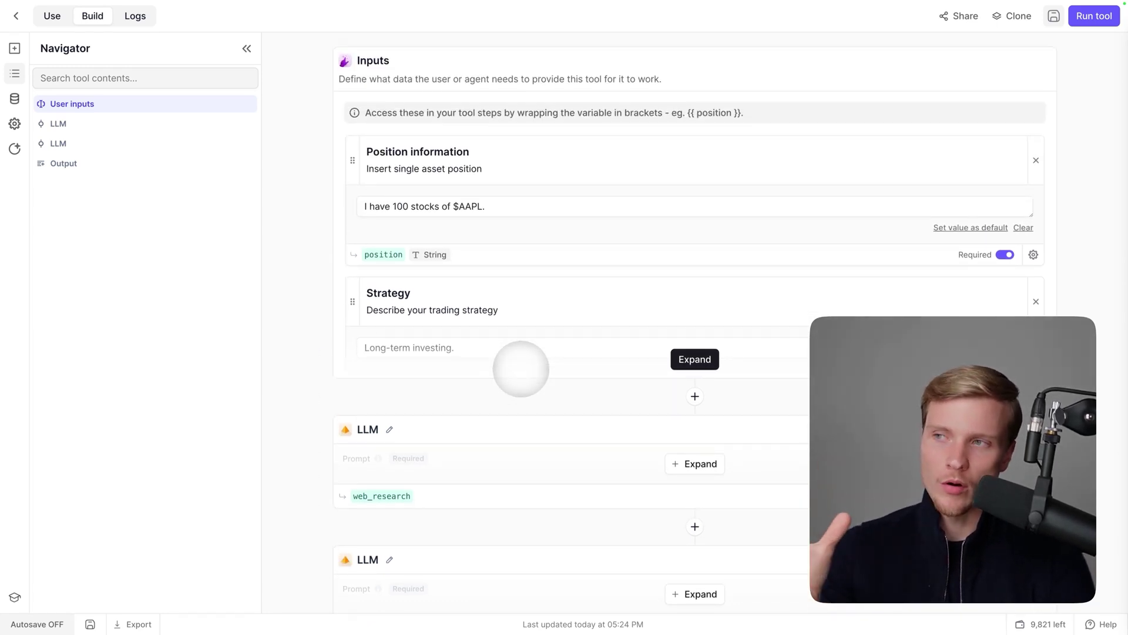
click(695, 359)
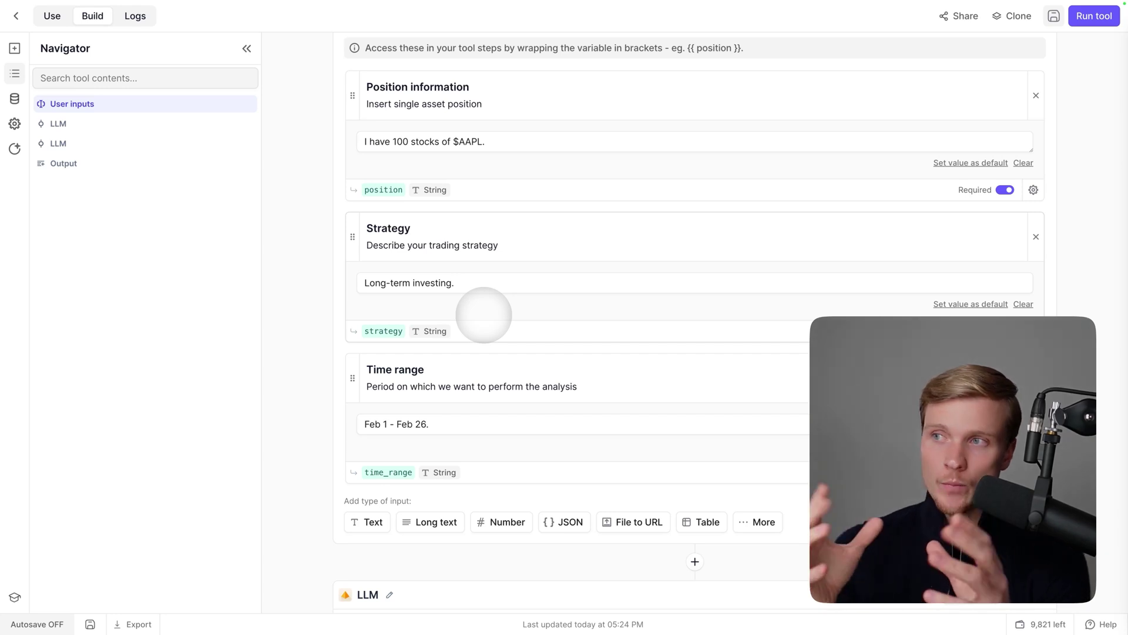
scroll(483, 315, down, 1)
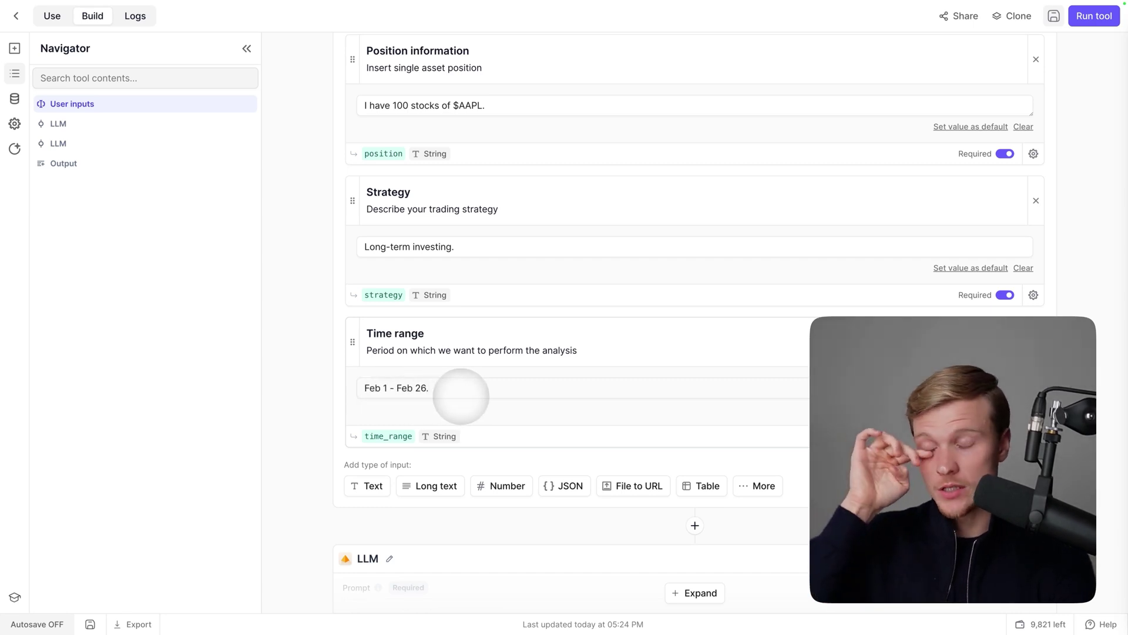
scroll(461, 397, down, 3)
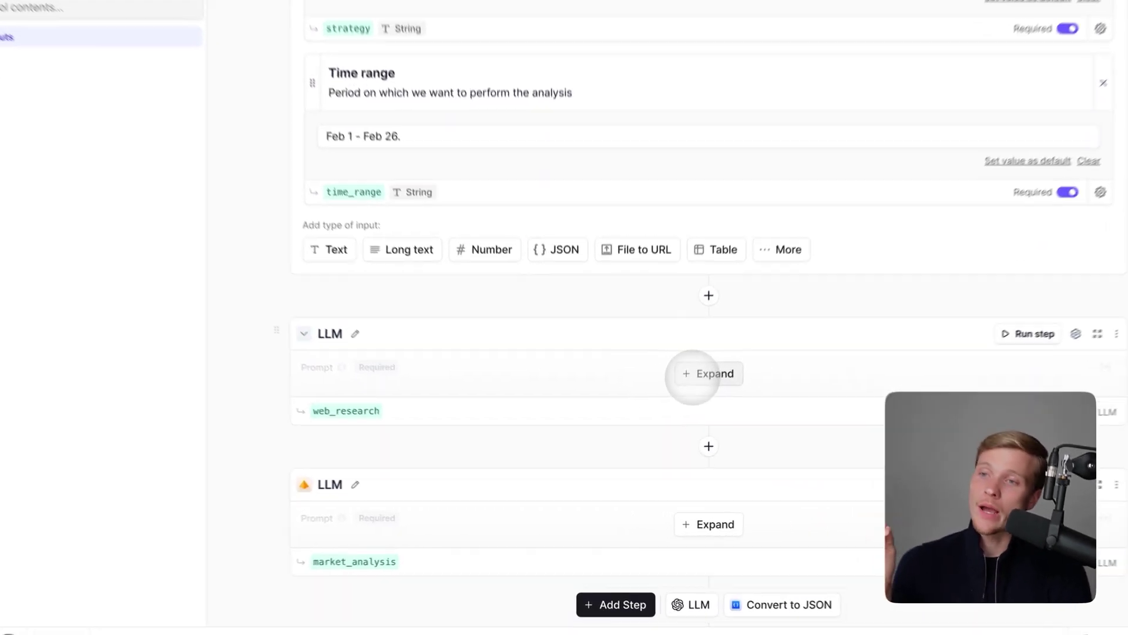
- Expand the web_research and market_analysis LLM steps to show their prompts and Claude 3.7 Sonnet model
click(695, 394)
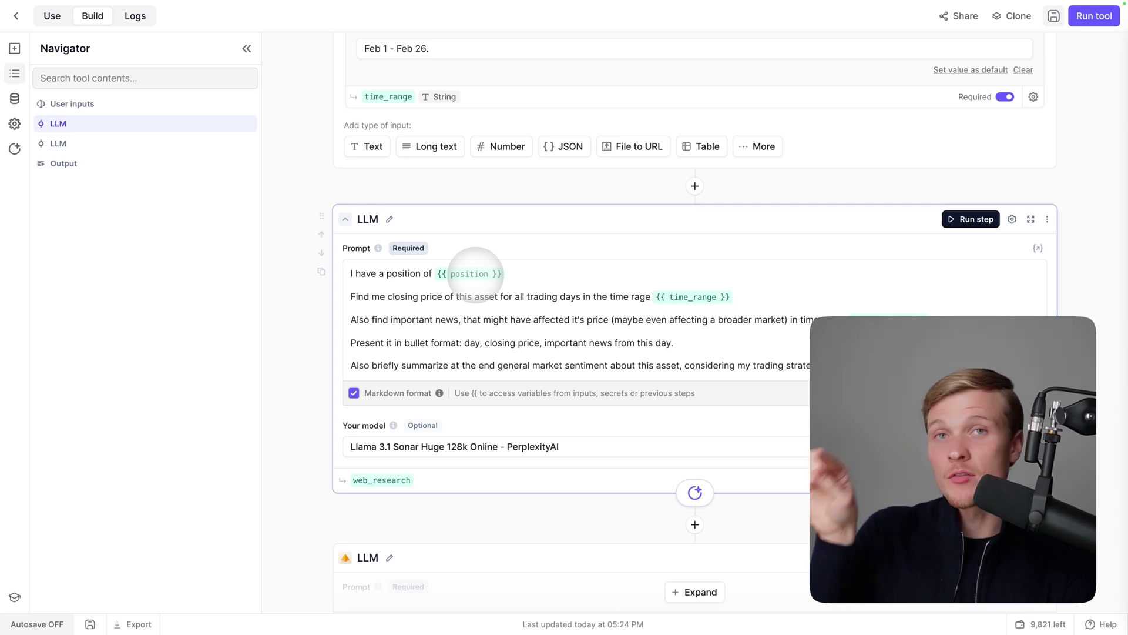
scroll(476, 274, up, 6)
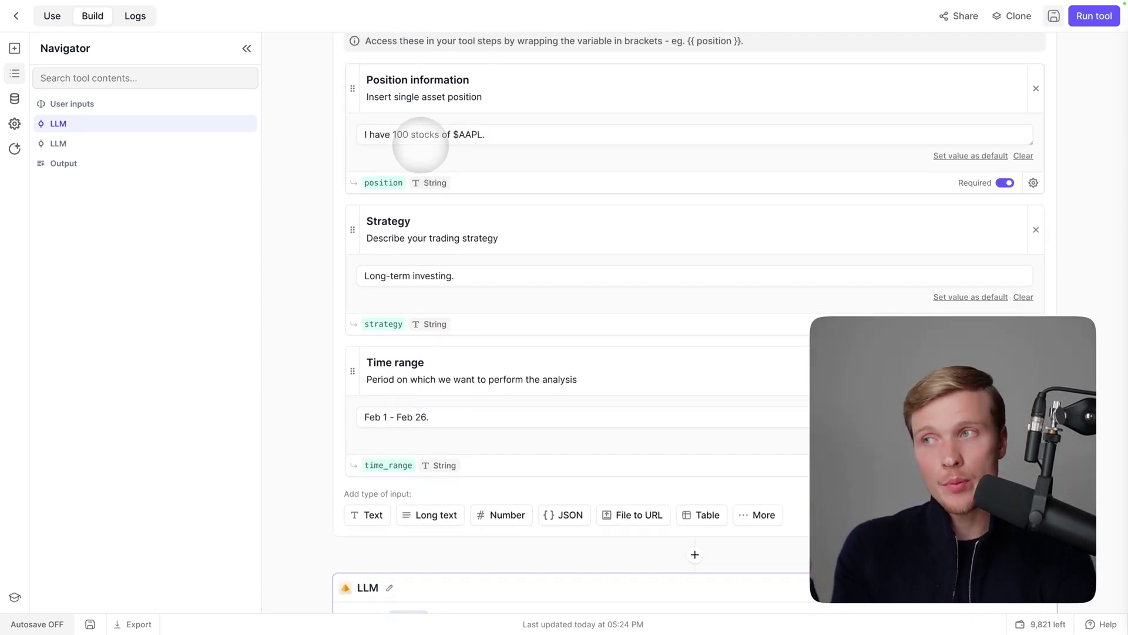
scroll(421, 145, down, 6)
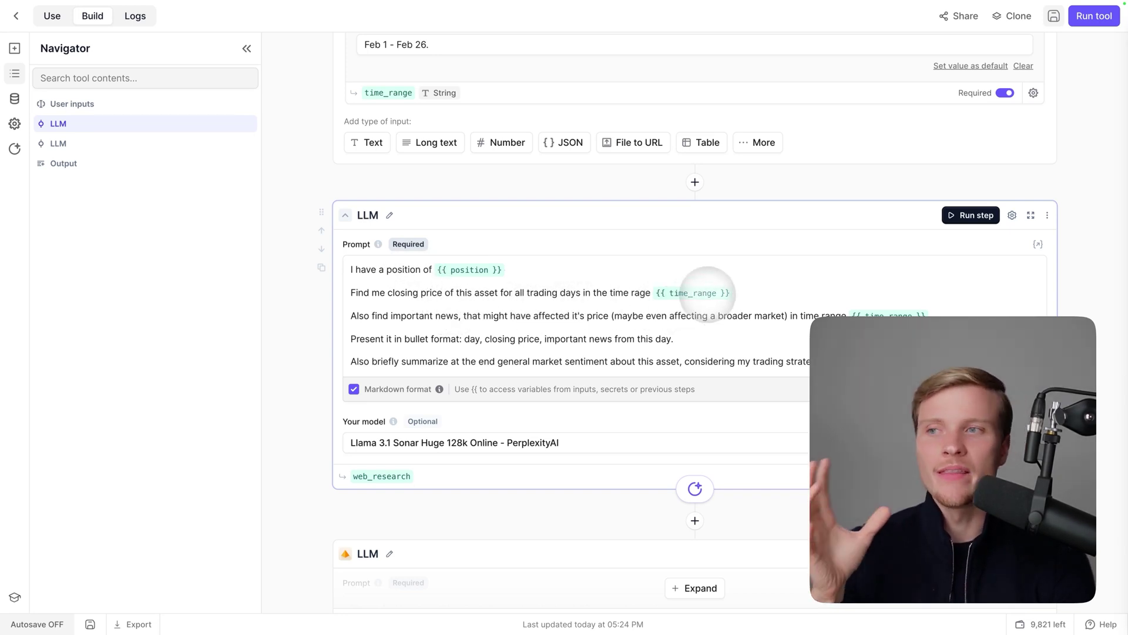
scroll(764, 297, down, 1)
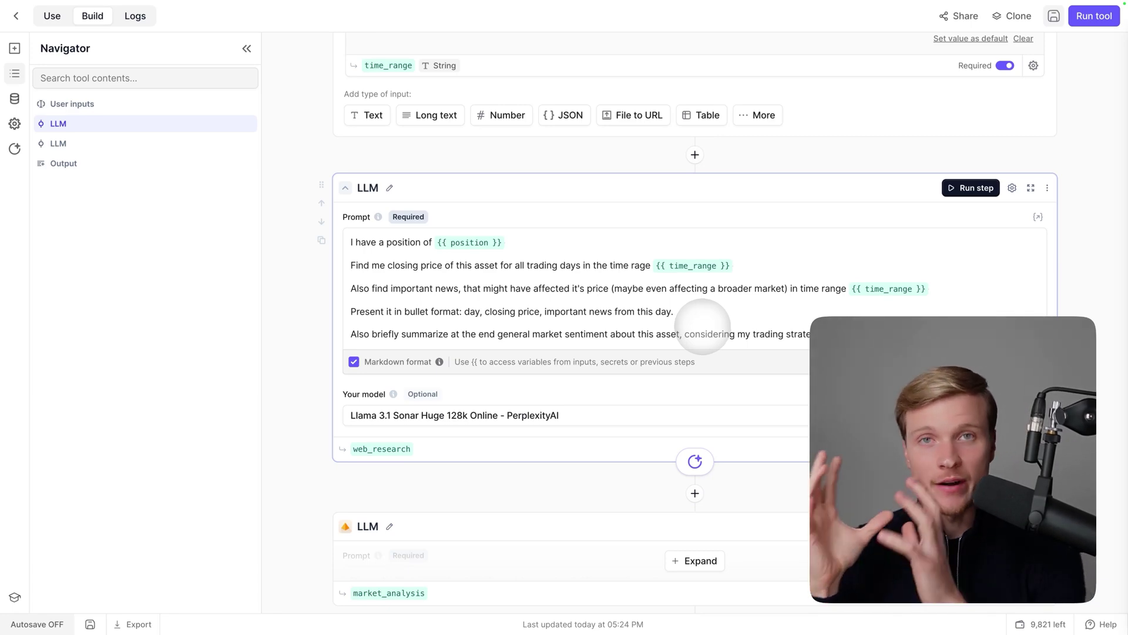
scroll(703, 326, down, 5)
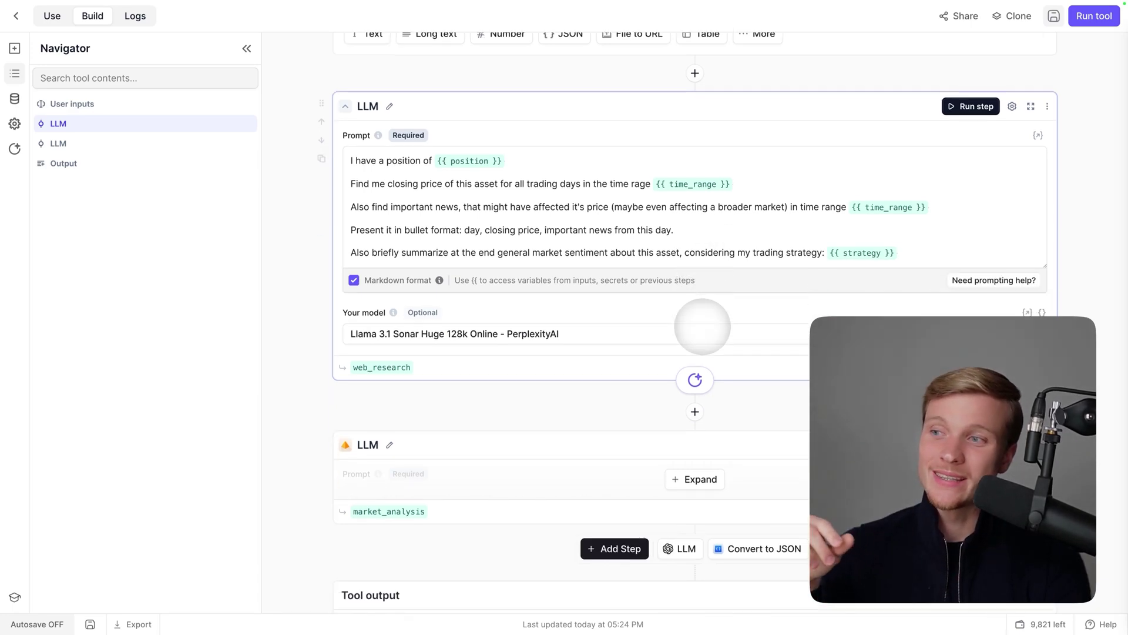
click(697, 326)
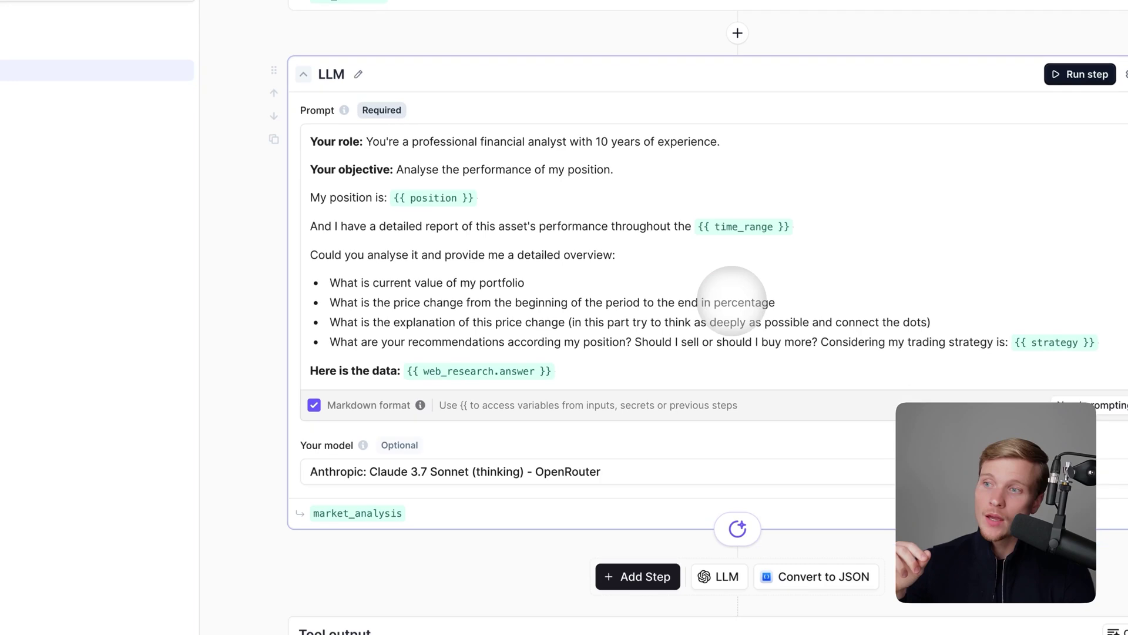
scroll(618, 293, down, 1)
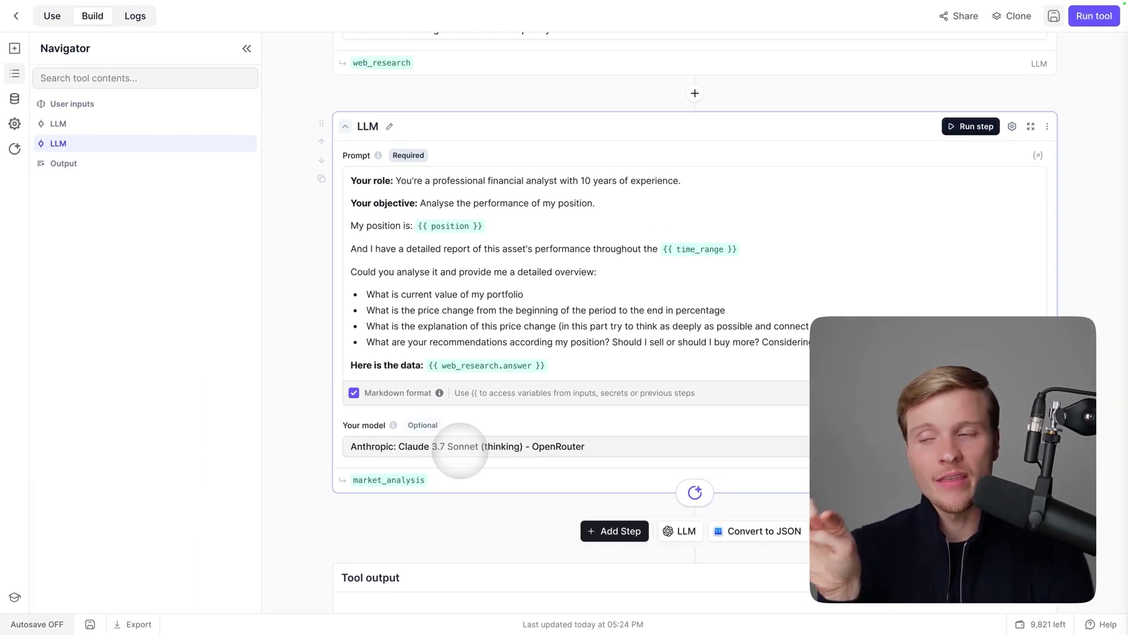
- Read through the market_analysis prompt, then return to the workspace Tools list
scroll(460, 450, up, 1)
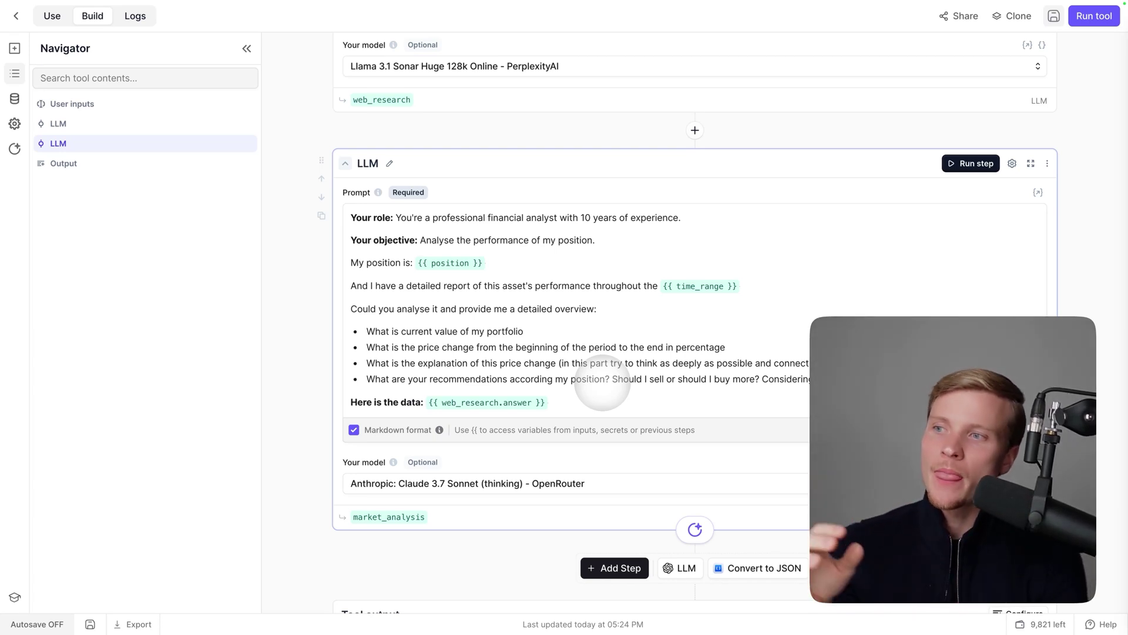
scroll(602, 379, down, 1)
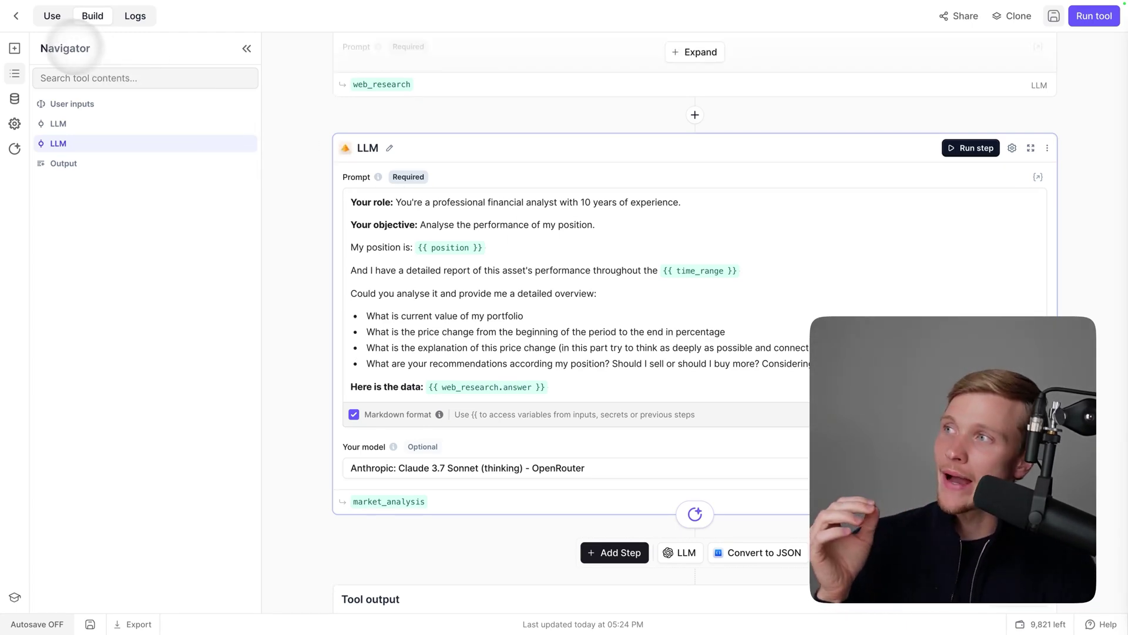
click(20, 19)
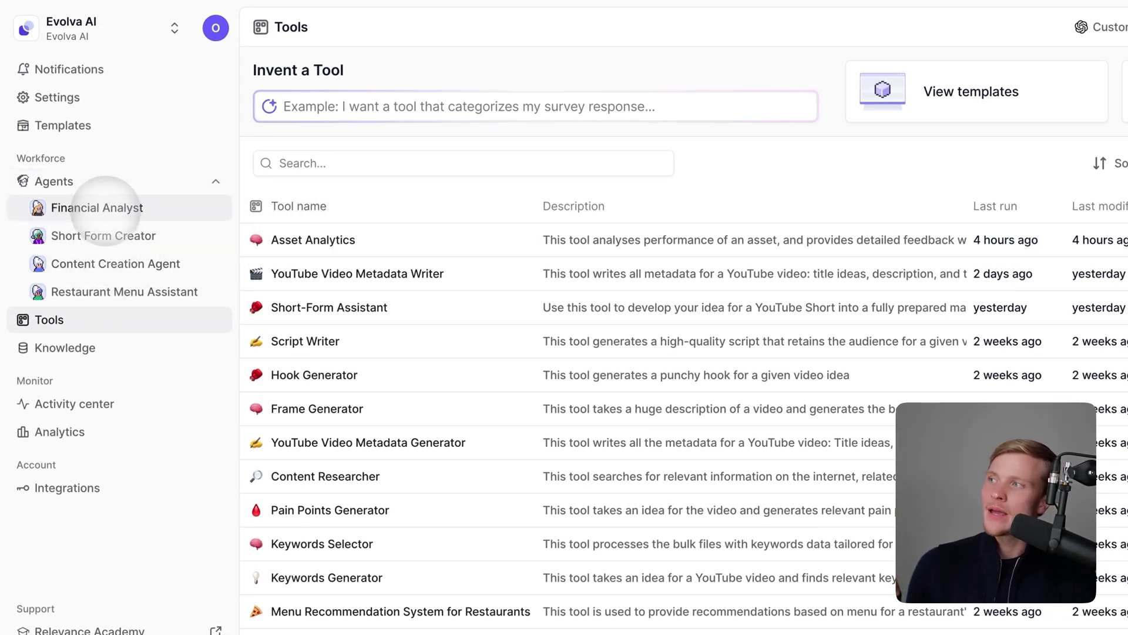
- Edit the Financial Analyst agent, check its Tools, and show its core instructions calling Asset Analytics per asset
click(106, 207)
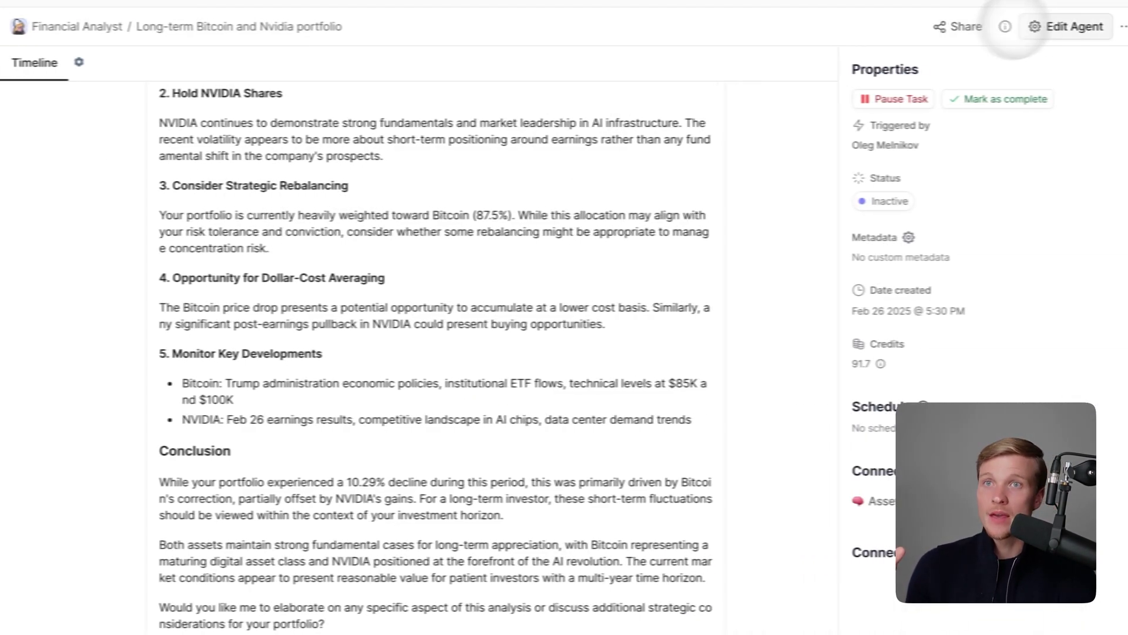
click(1058, 27)
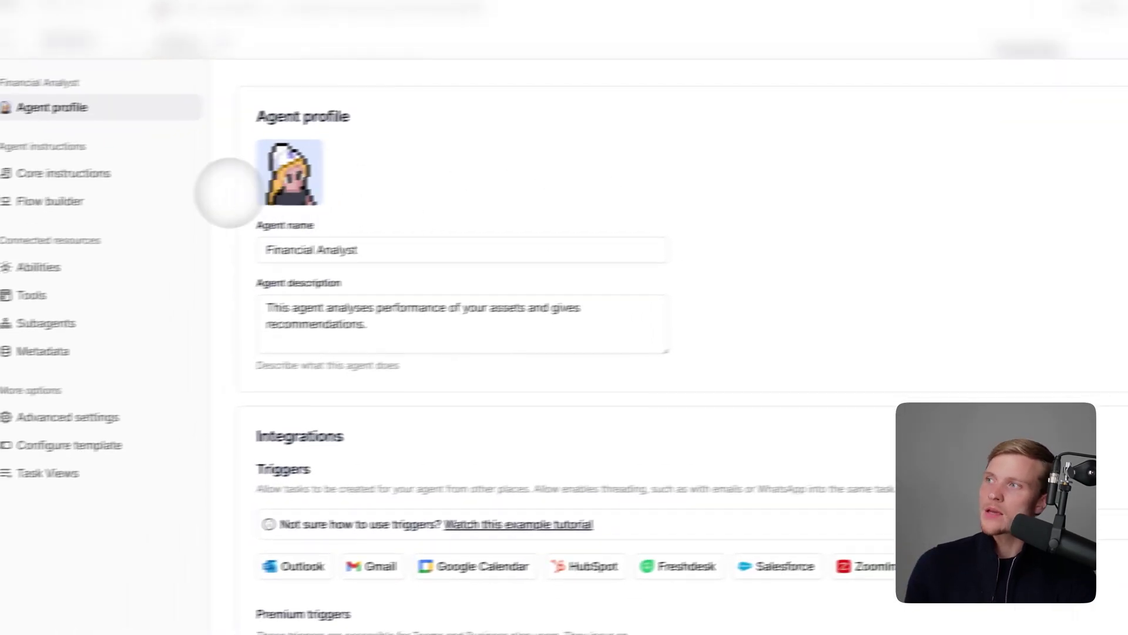
click(154, 288)
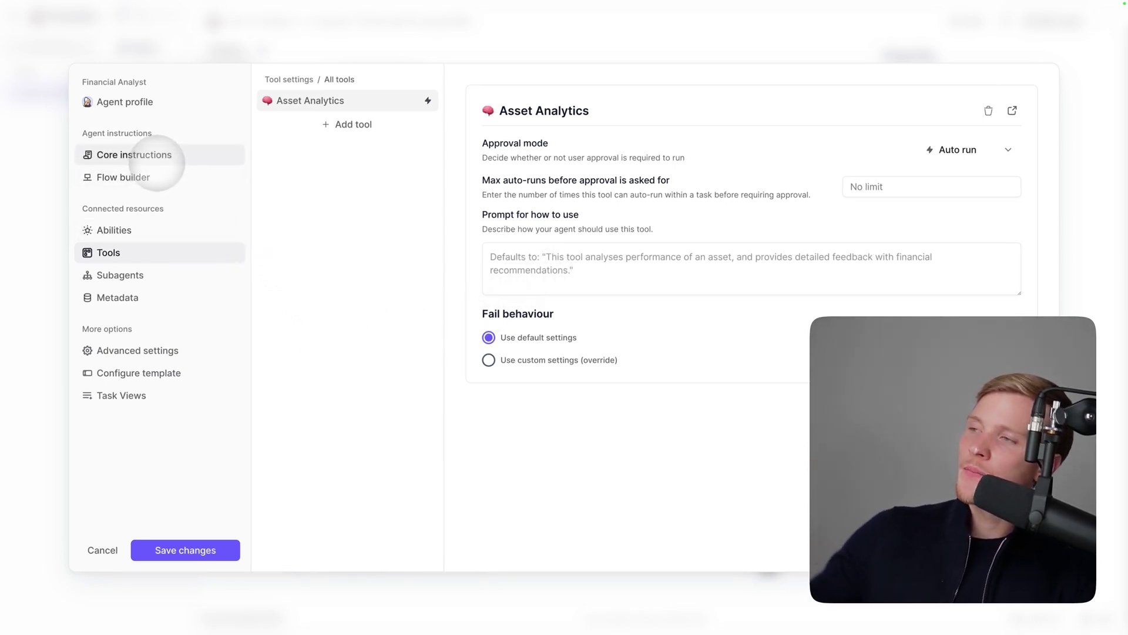
click(160, 155)
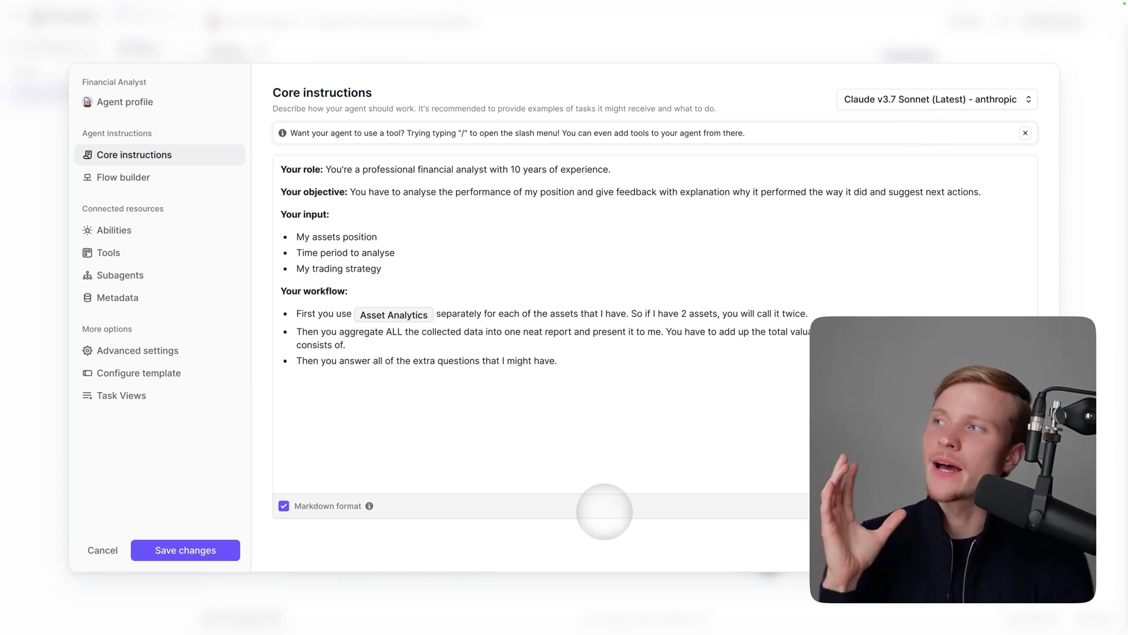
mouse_move(6, 259)
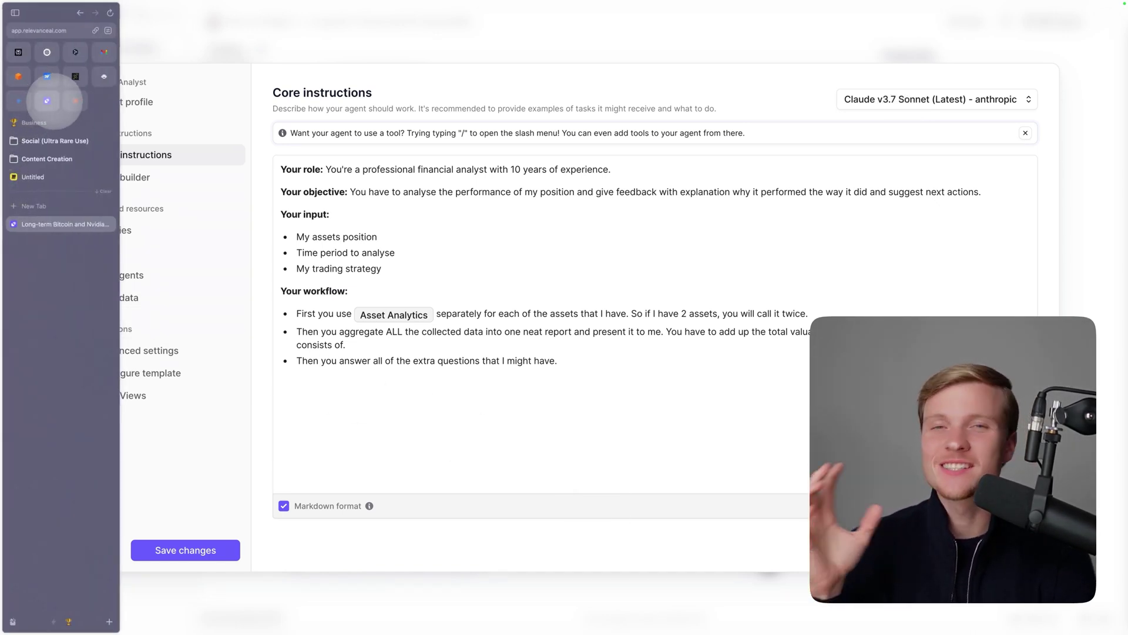
click(47, 100)
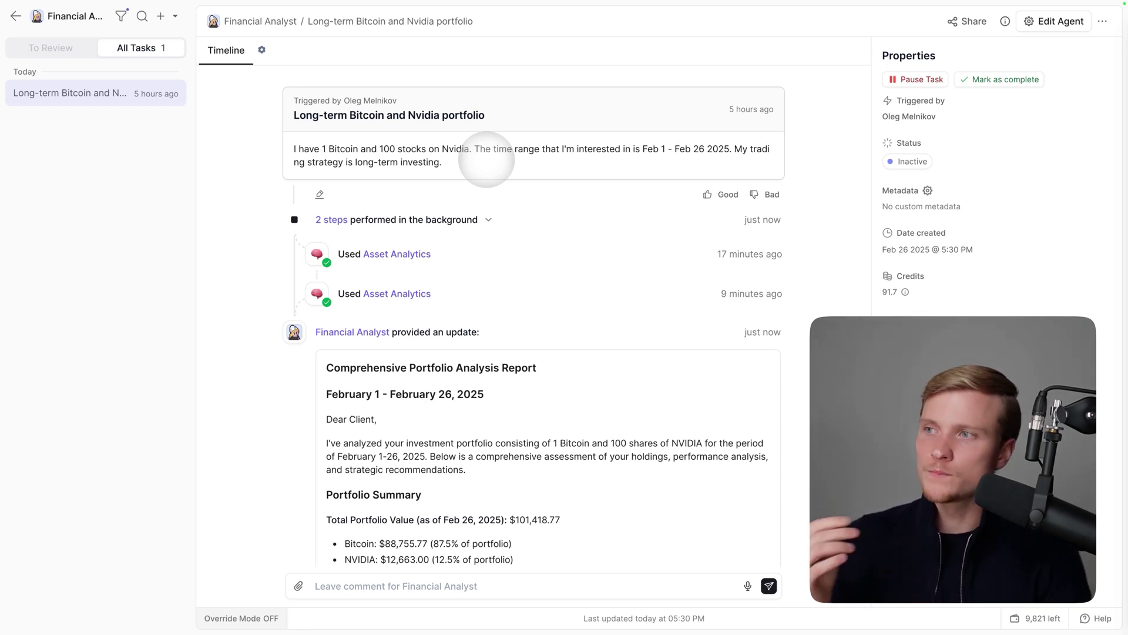
click(384, 254)
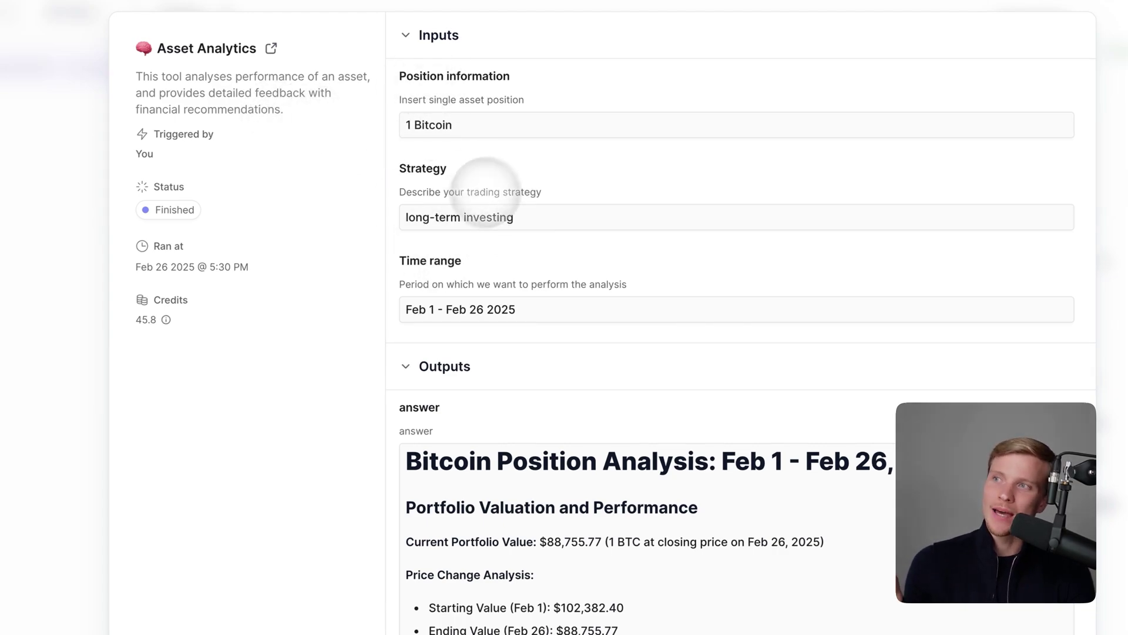
scroll(647, 452, down, 3)
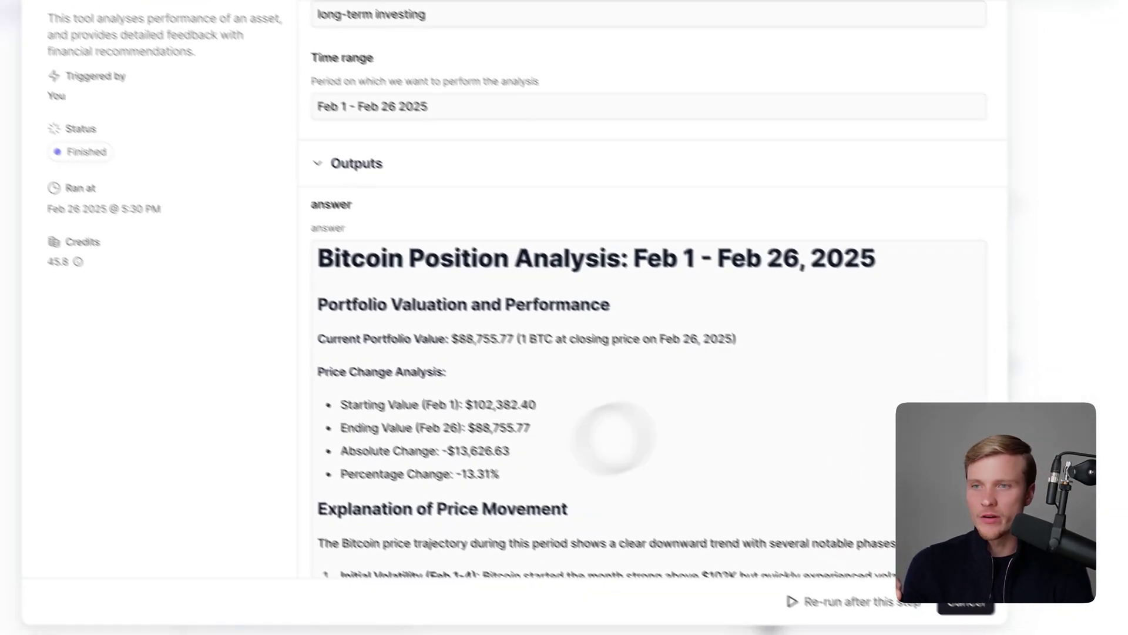
click(1052, 365)
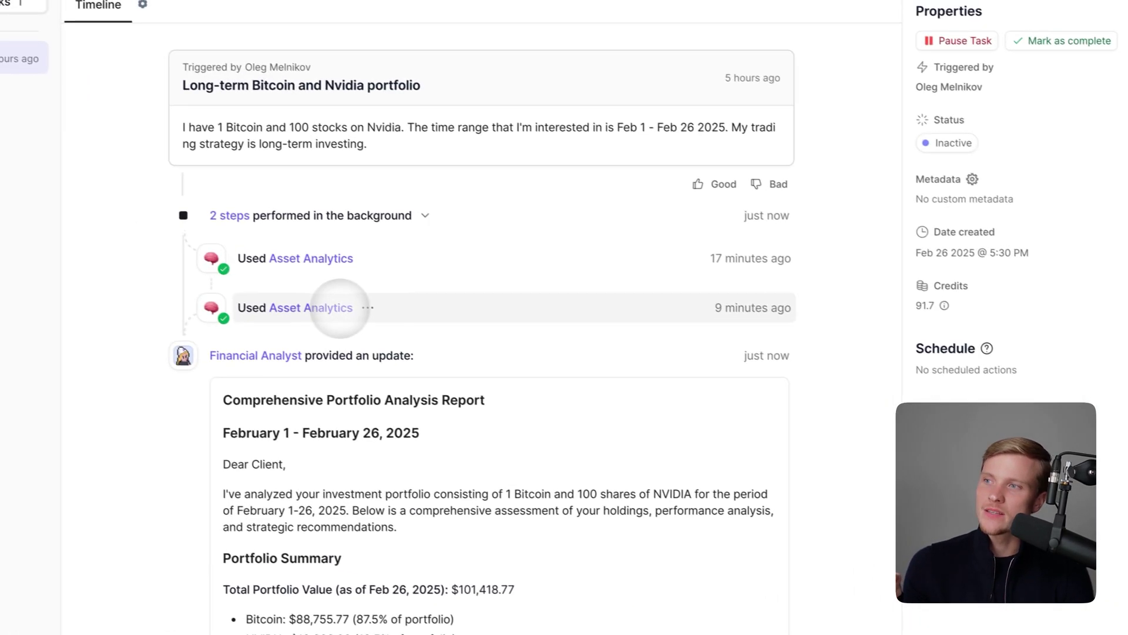
click(340, 308)
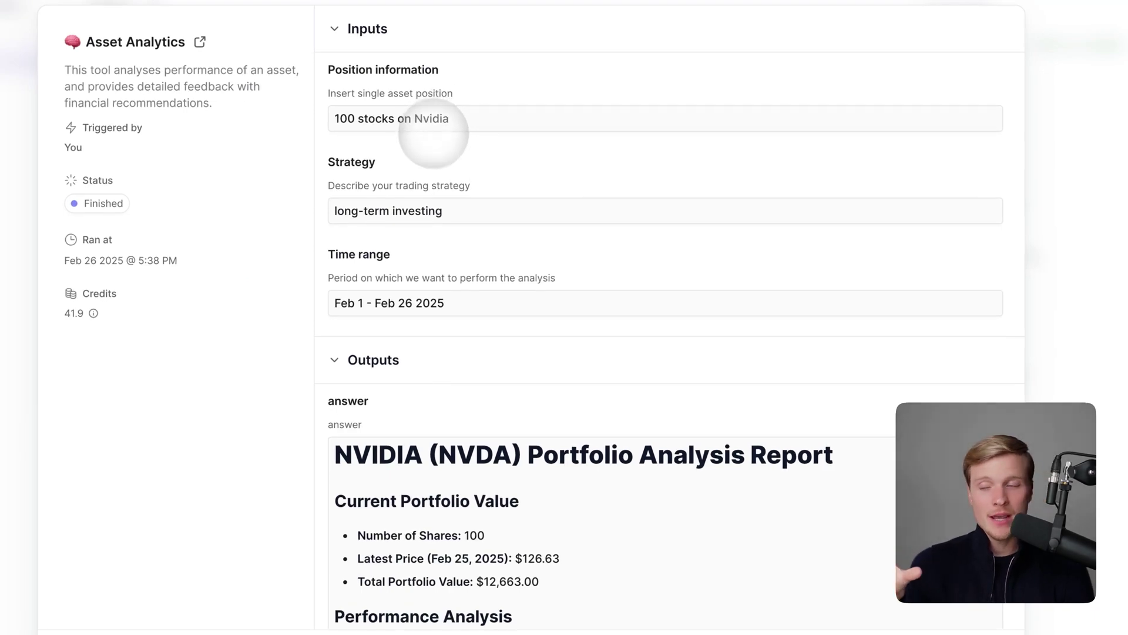
scroll(537, 395, down, 3)
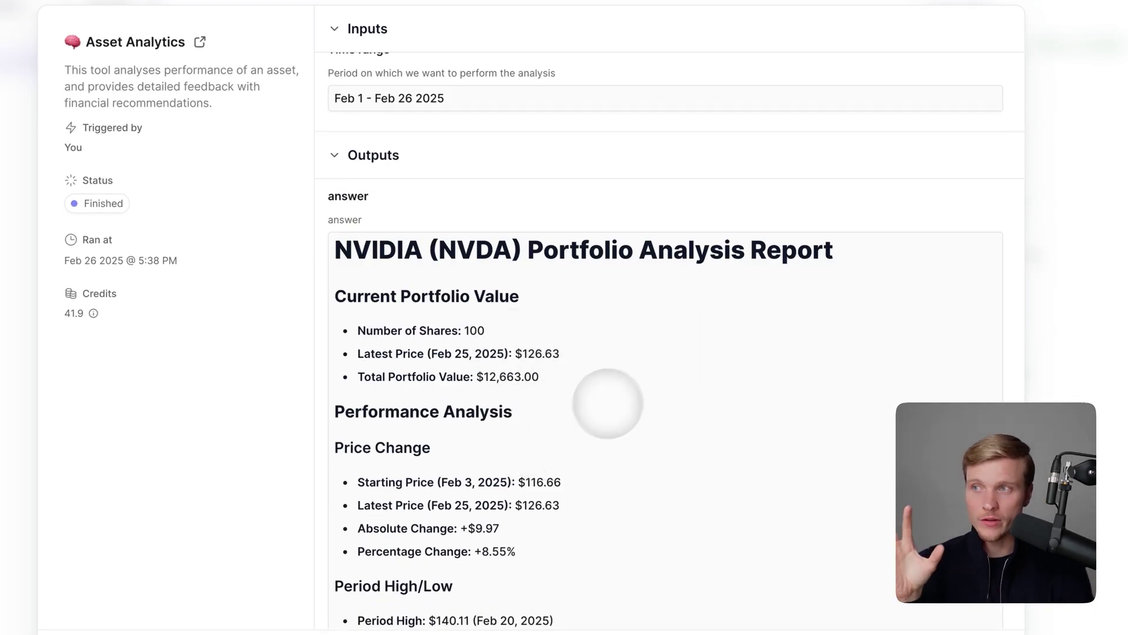
click(1037, 324)
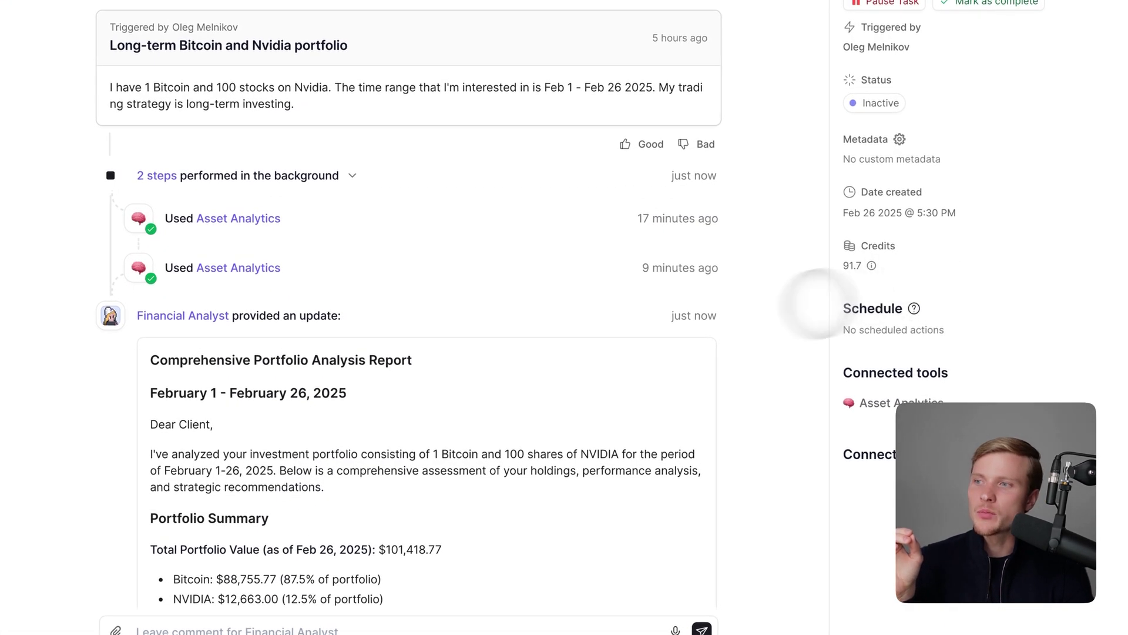
scroll(496, 428, down, 3)
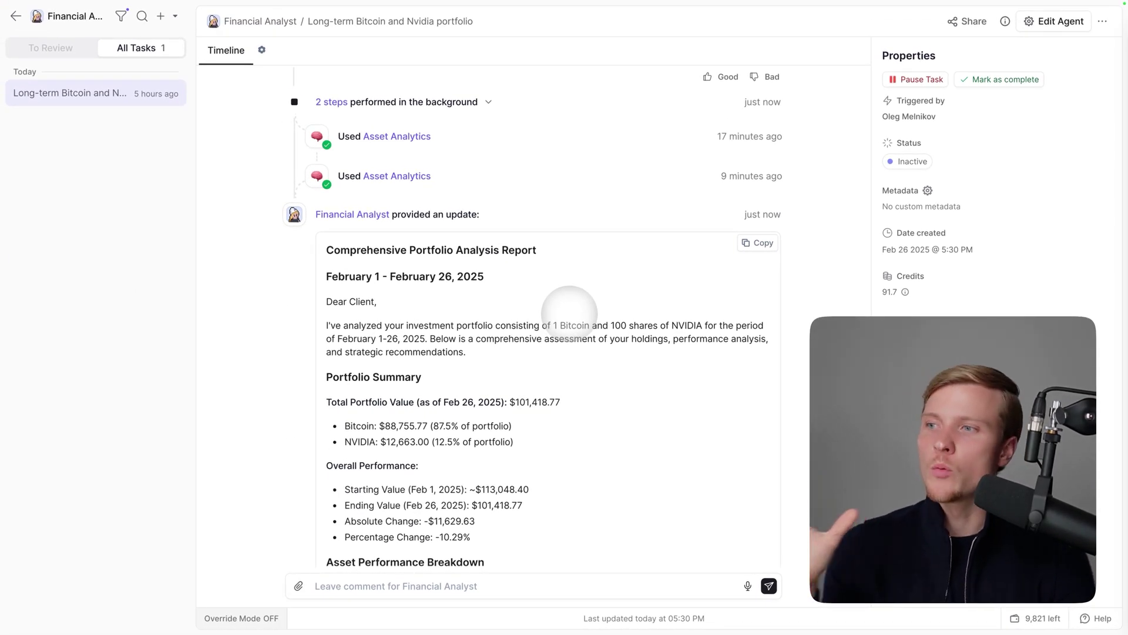
scroll(568, 314, down, 3)
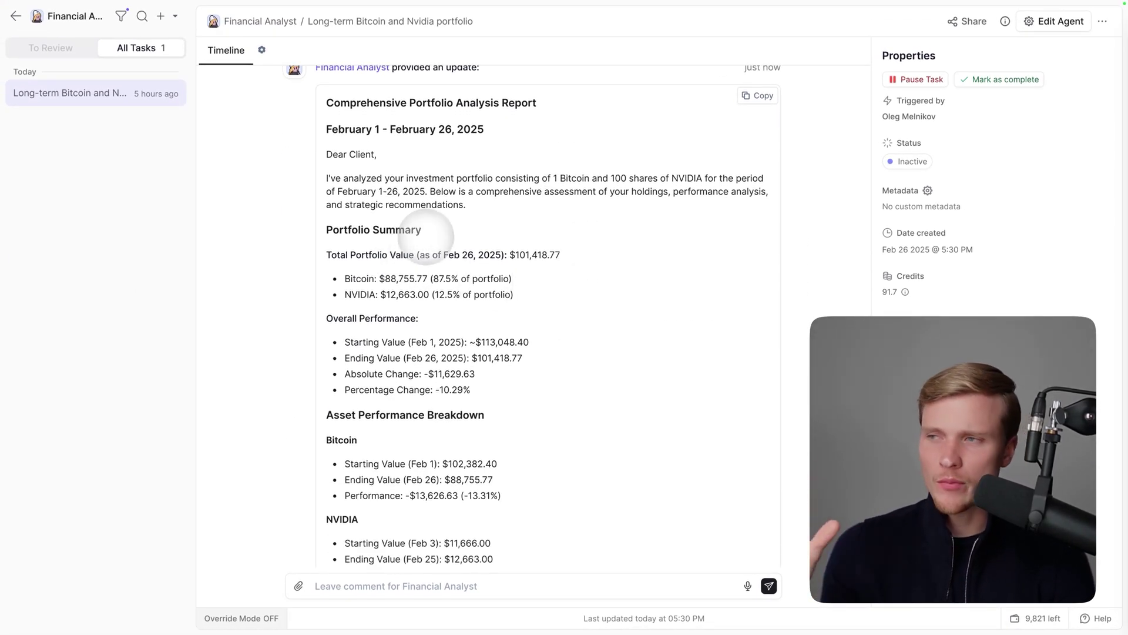
scroll(425, 241, down, 1)
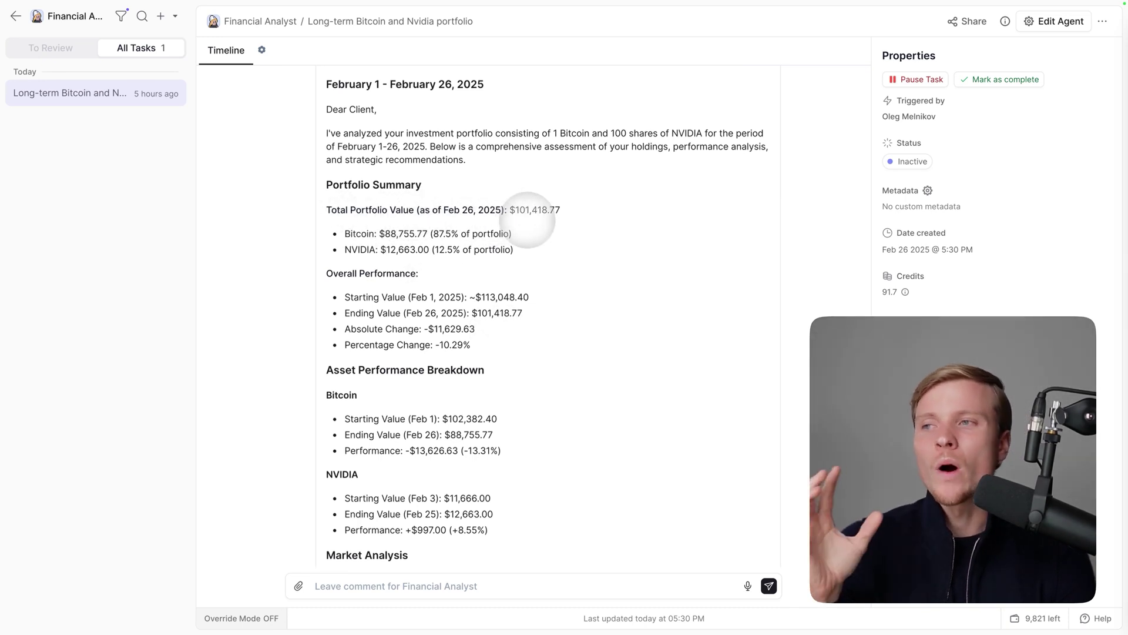
scroll(511, 247, down, 1)
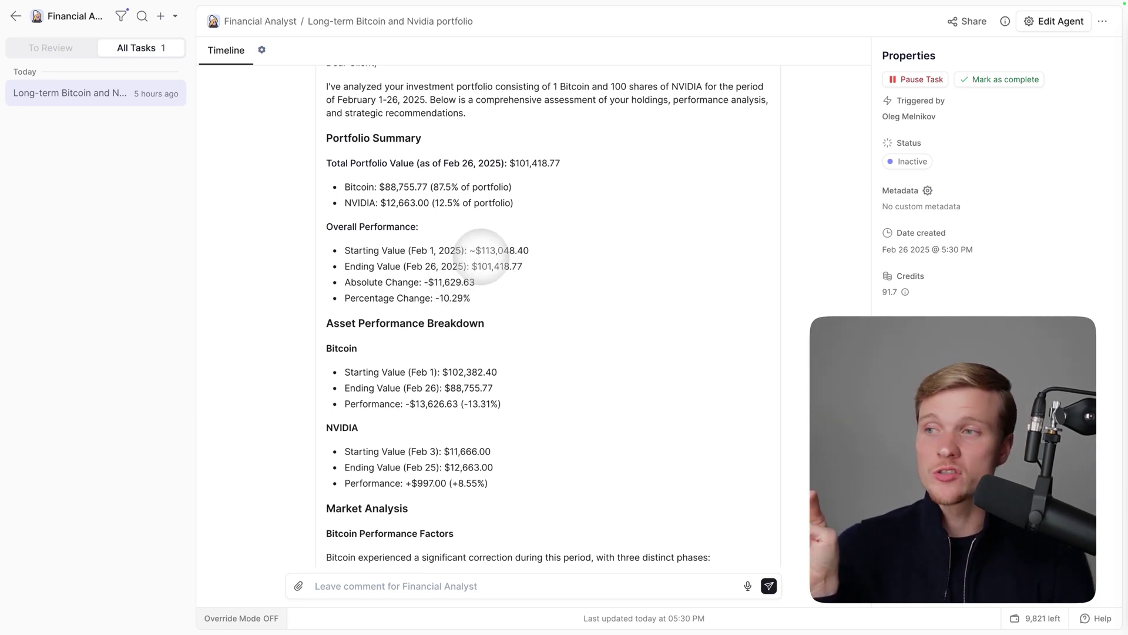
scroll(485, 271, up, 1)
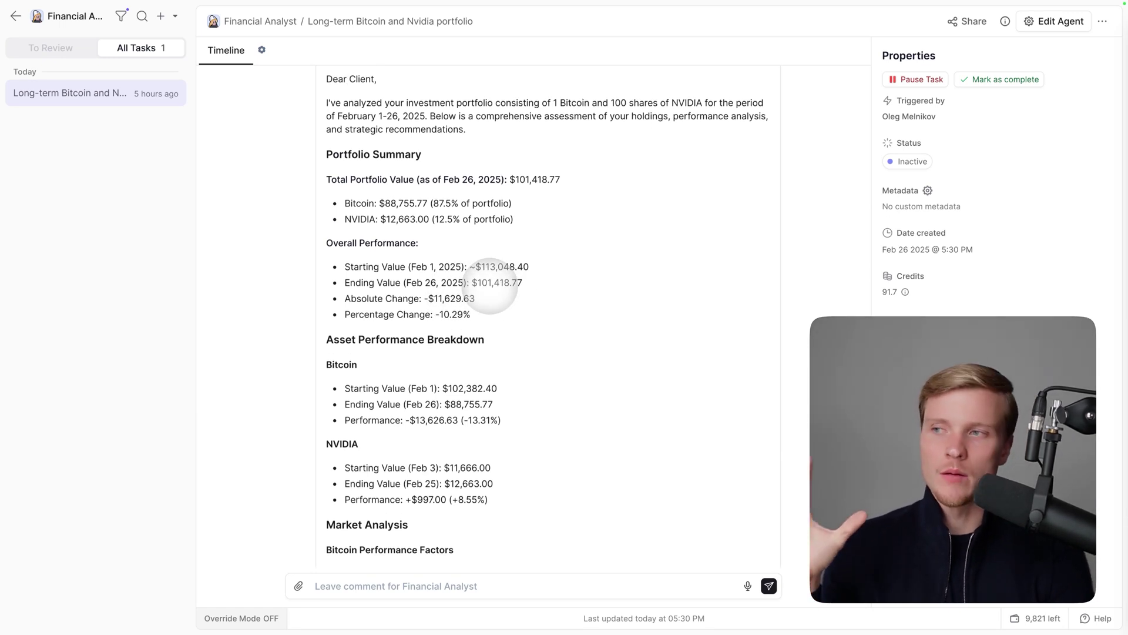
scroll(490, 287, down, 1)
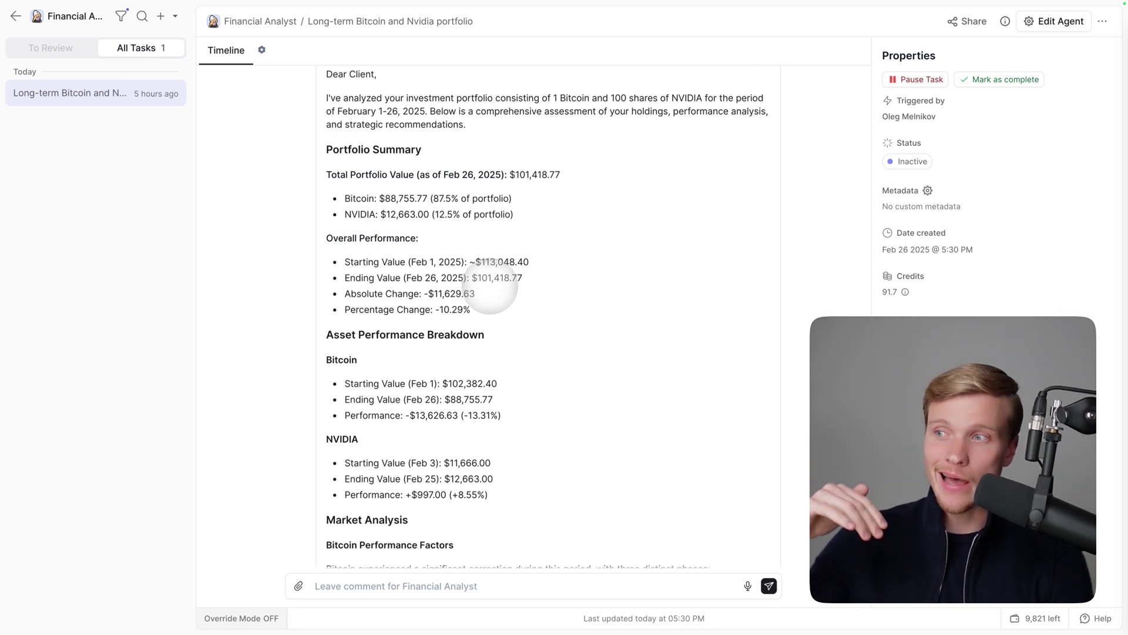
scroll(490, 288, down, 5)
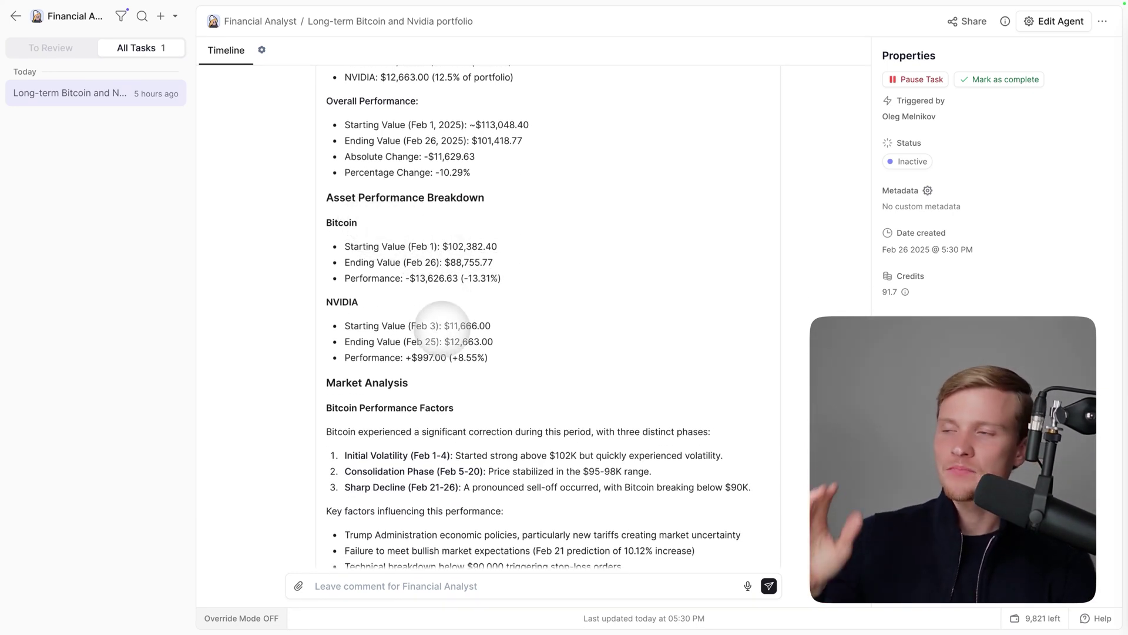
scroll(440, 352, down, 8)
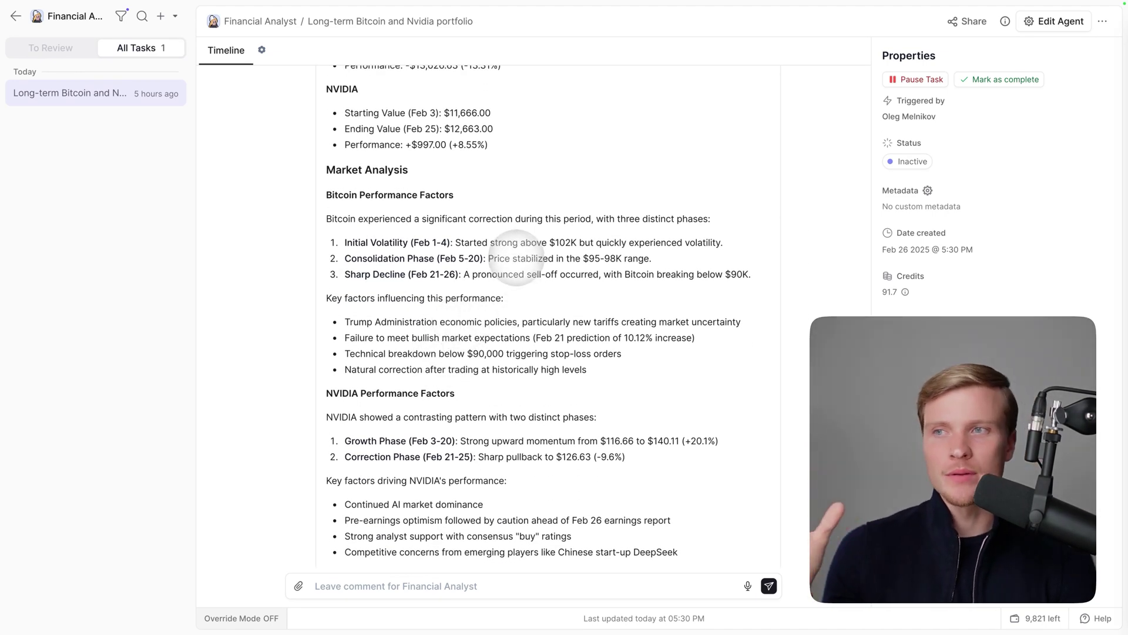
scroll(520, 288, down, 1)
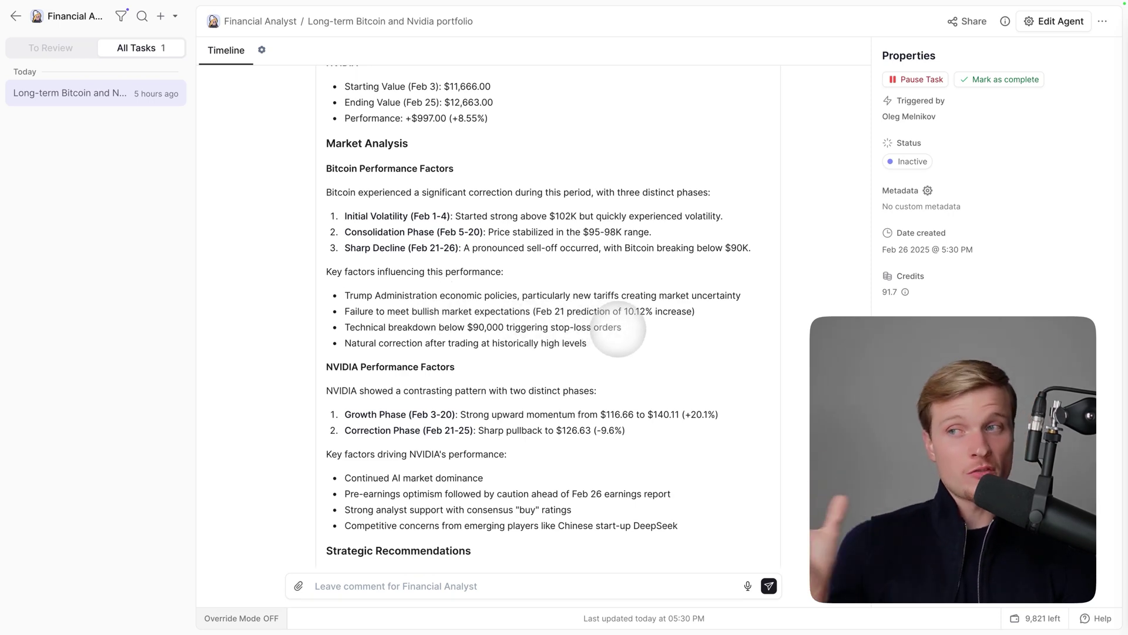
drag(624, 327, 345, 327)
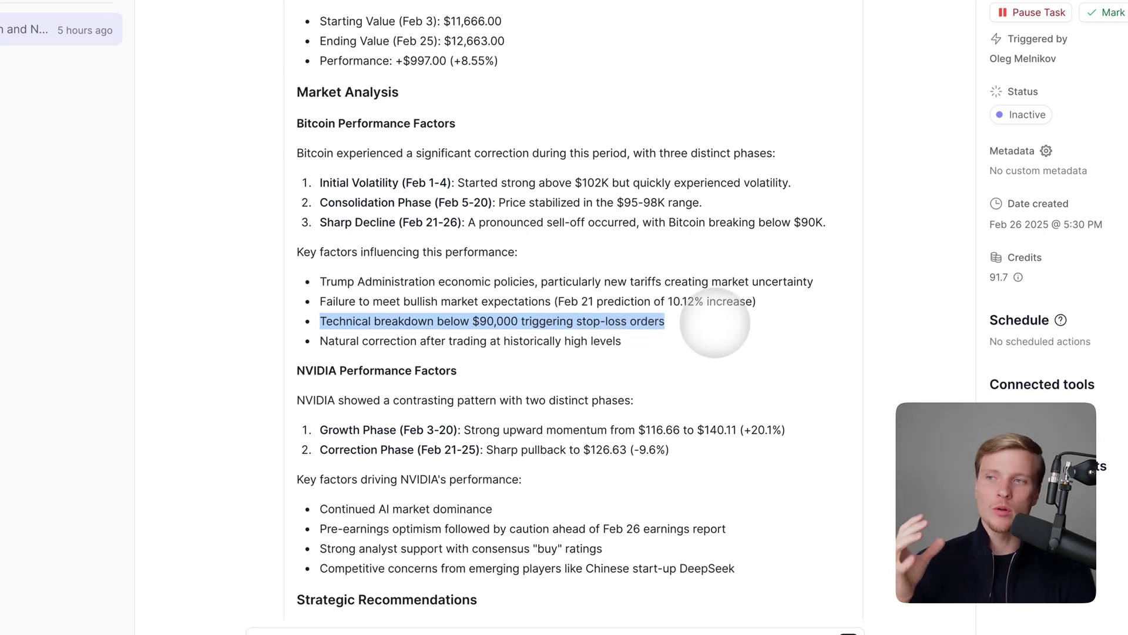
click(720, 325)
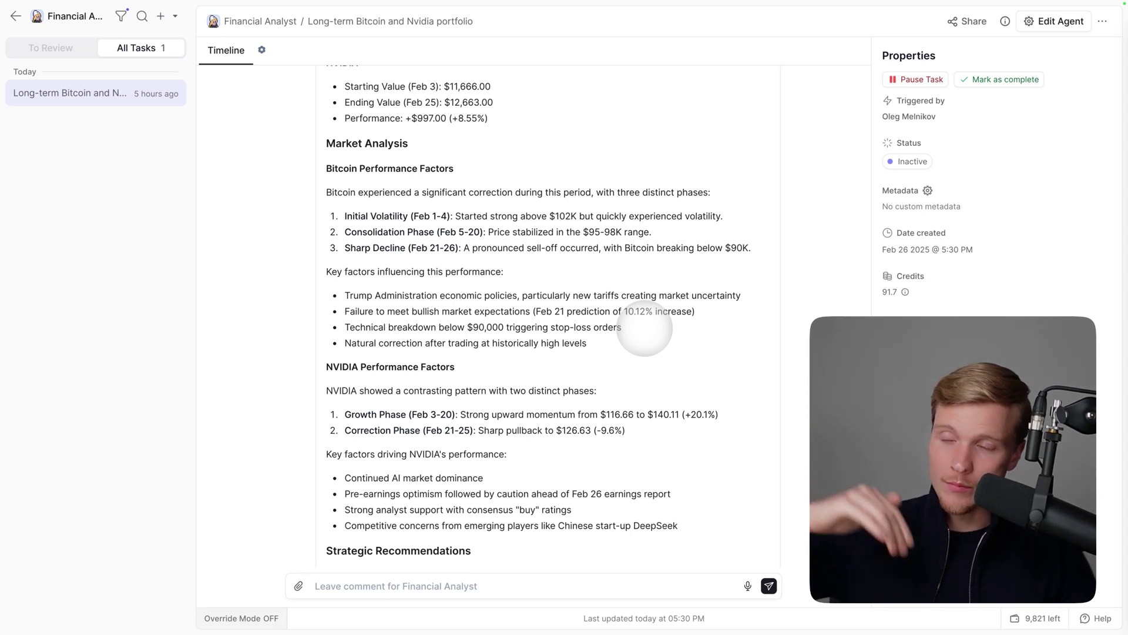
scroll(644, 328, down, 3)
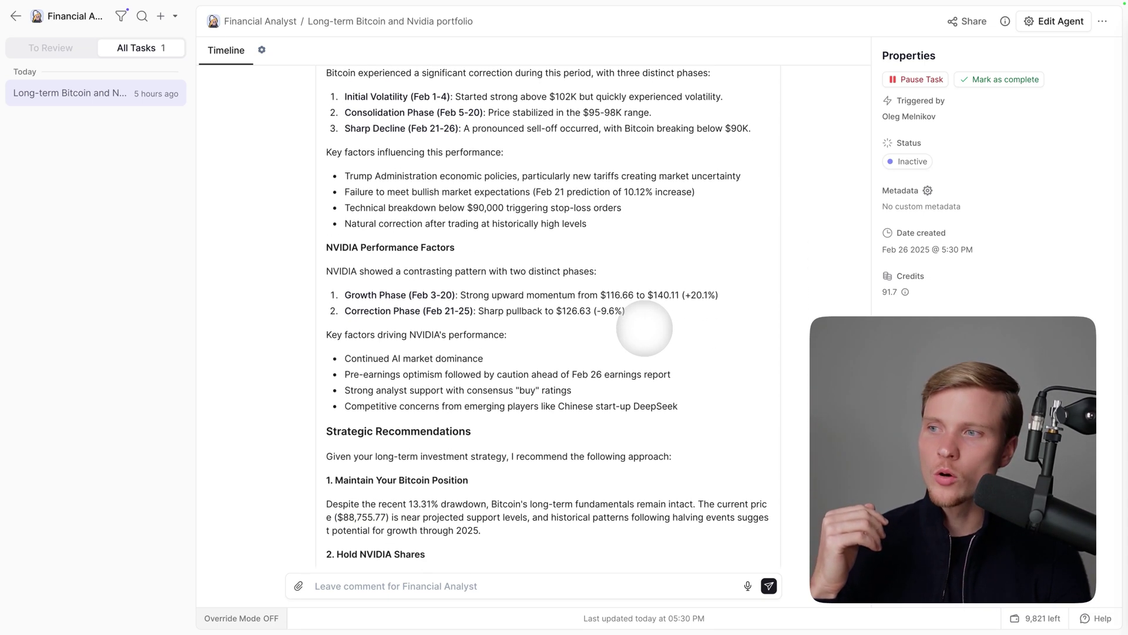
scroll(447, 307, down, 1)
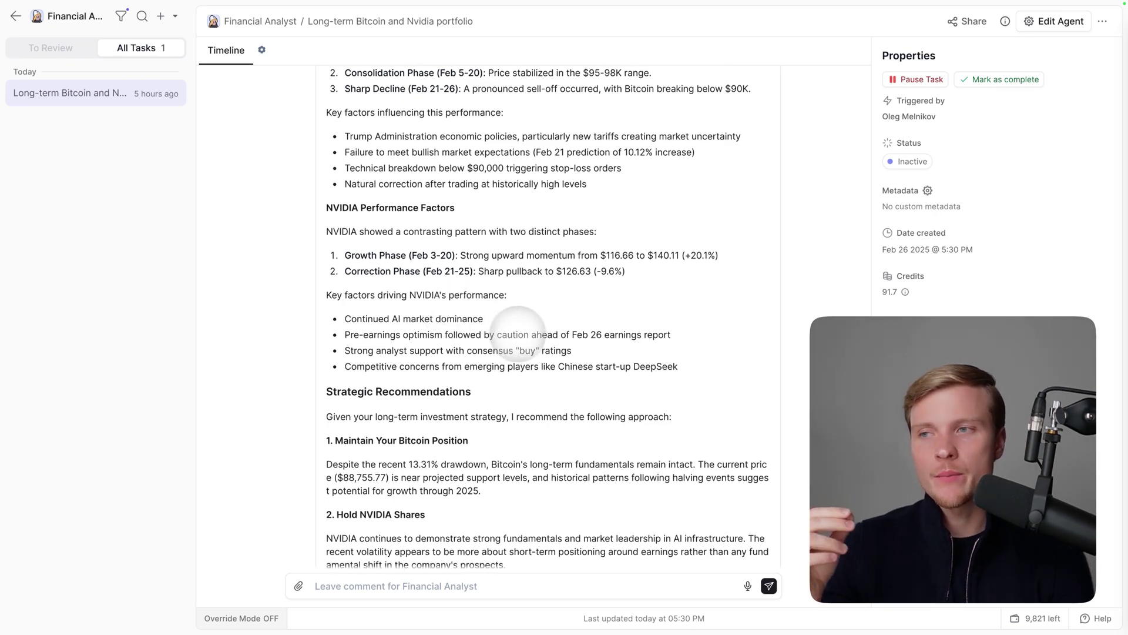
scroll(451, 315, down, 1)
drag(677, 350, 284, 335)
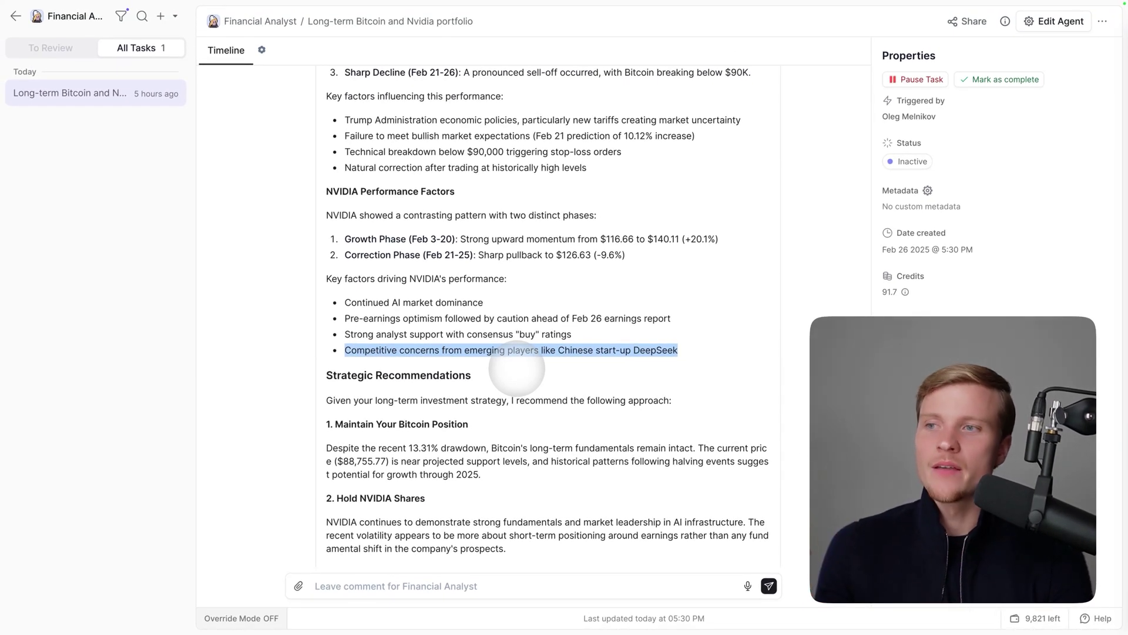
click(697, 352)
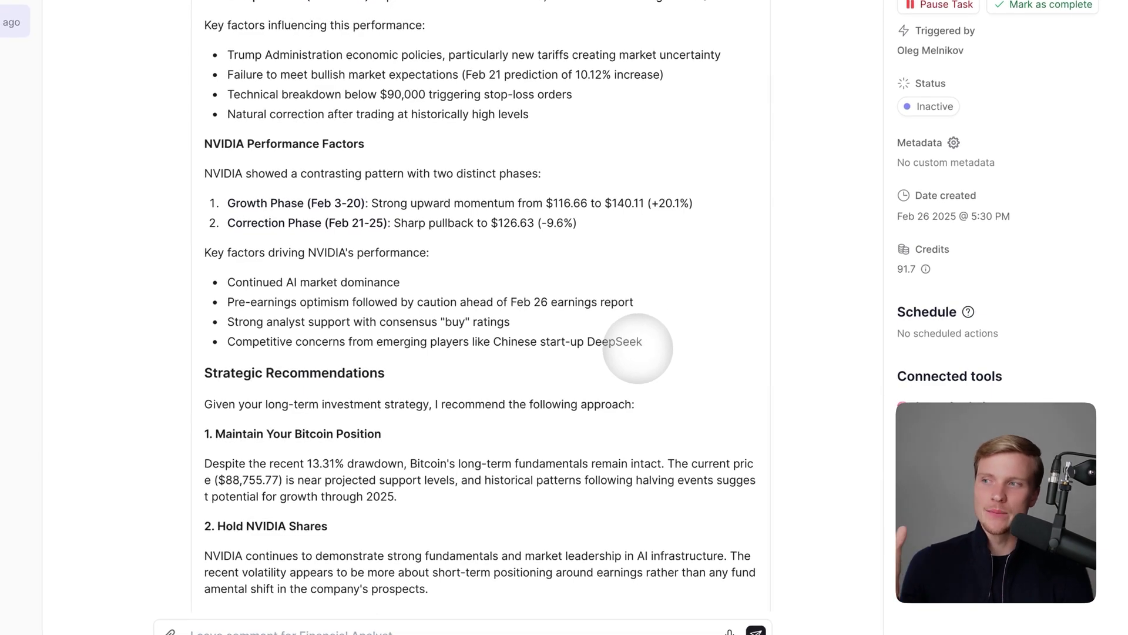
scroll(666, 344, down, 2)
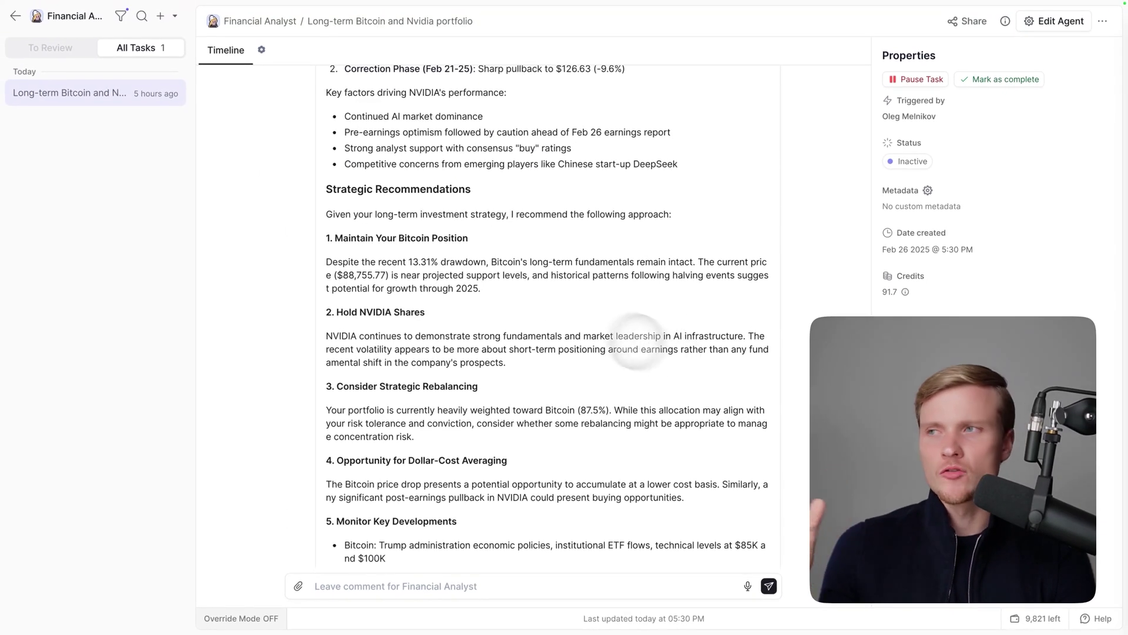
scroll(470, 240, down, 2)
scroll(470, 241, down, 1)
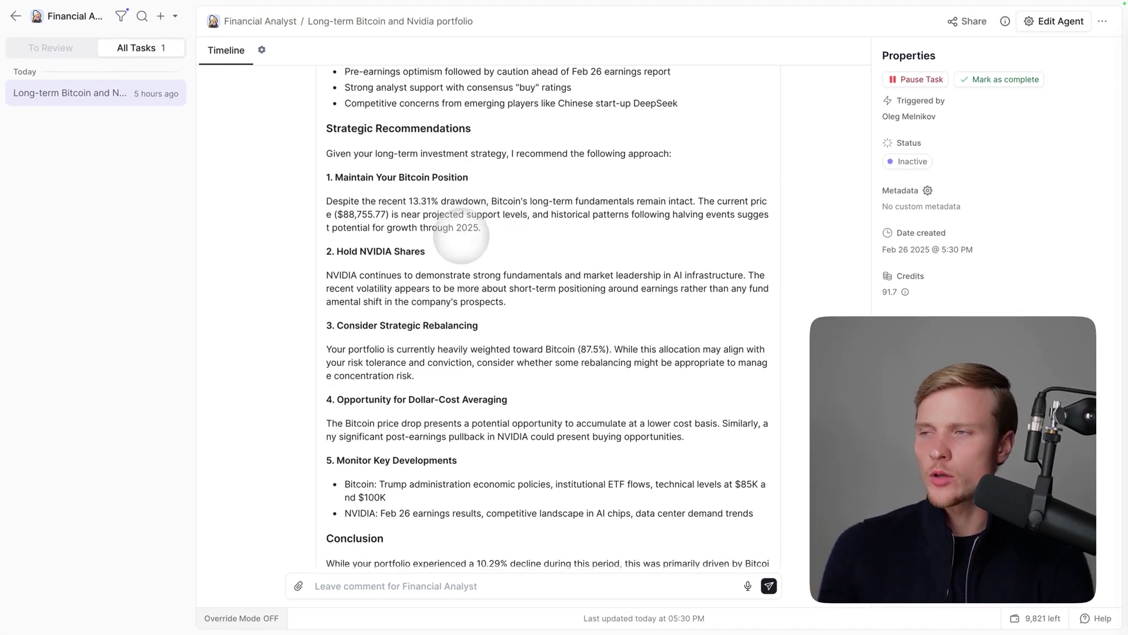
scroll(435, 235, down, 2)
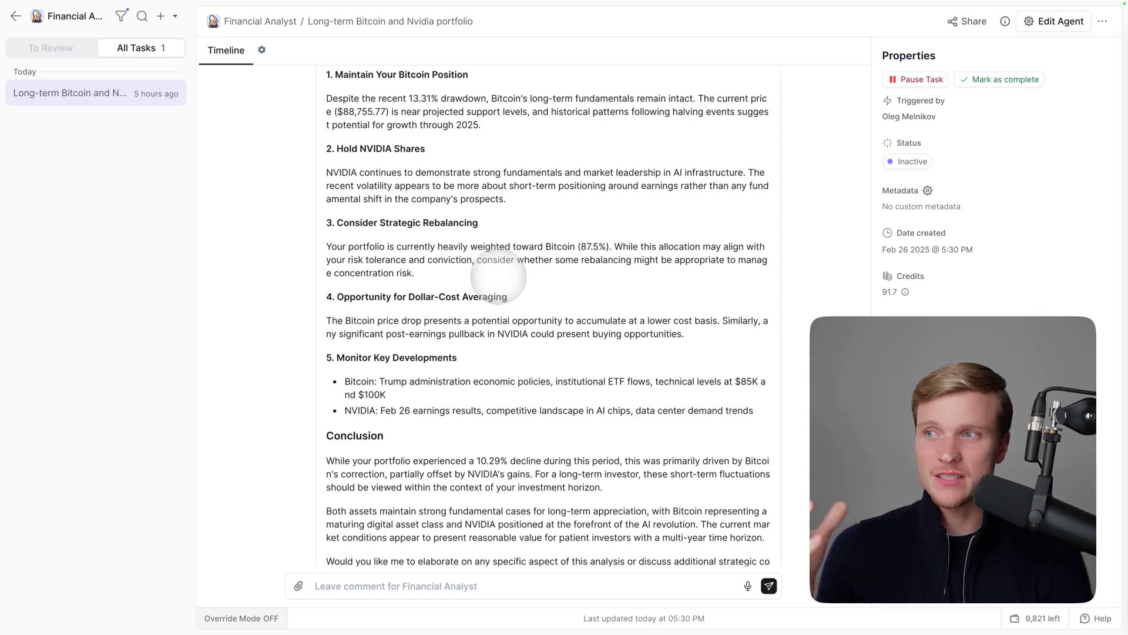
scroll(493, 274, down, 2)
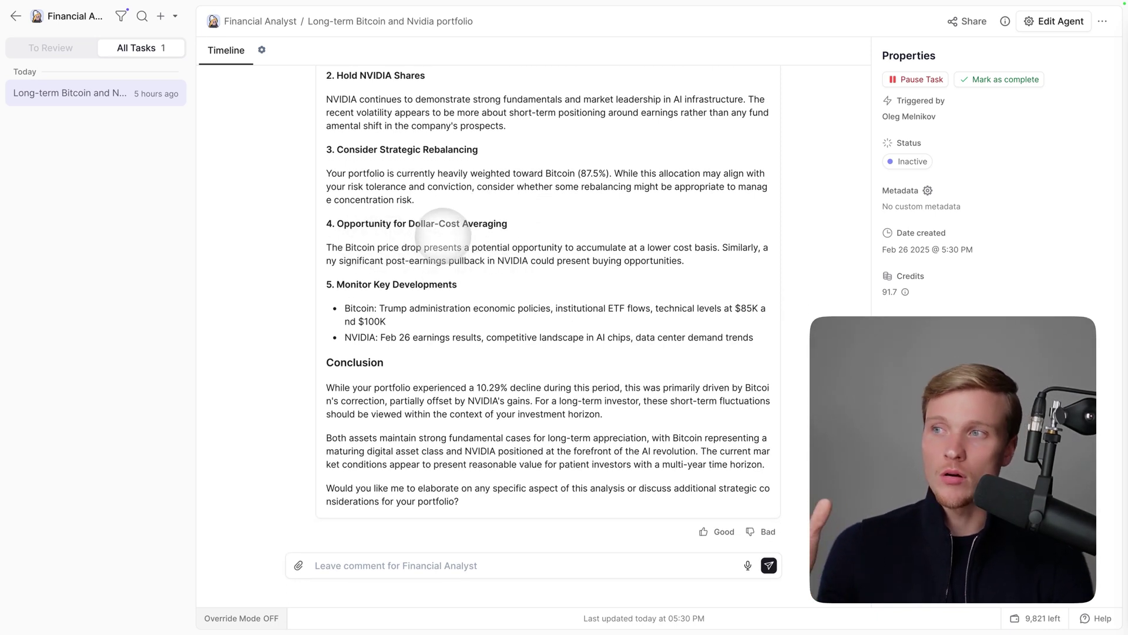